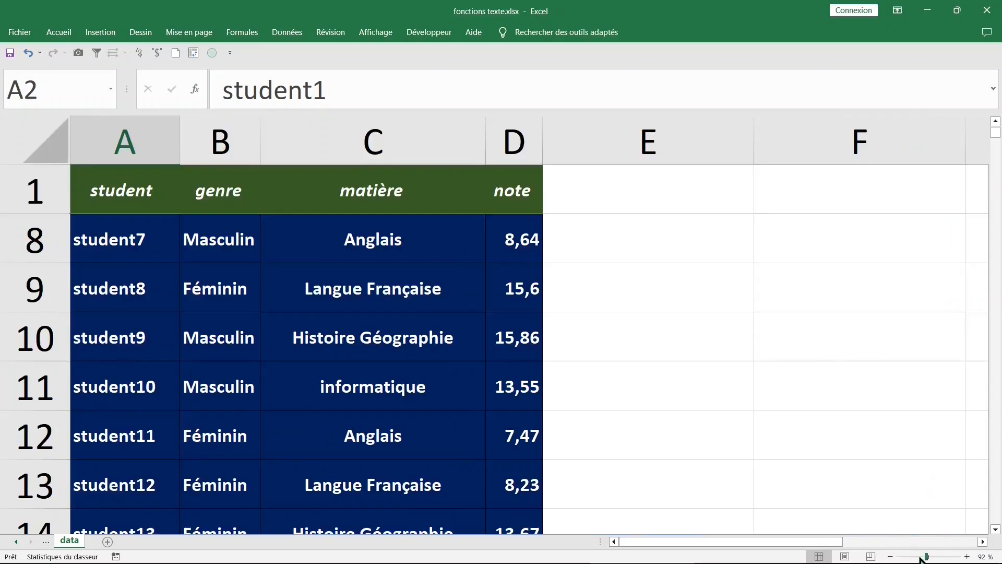
Insert a pivot table on a new worksheet from the student data in range A1:D5001
scroll(402, 393, down, 4)
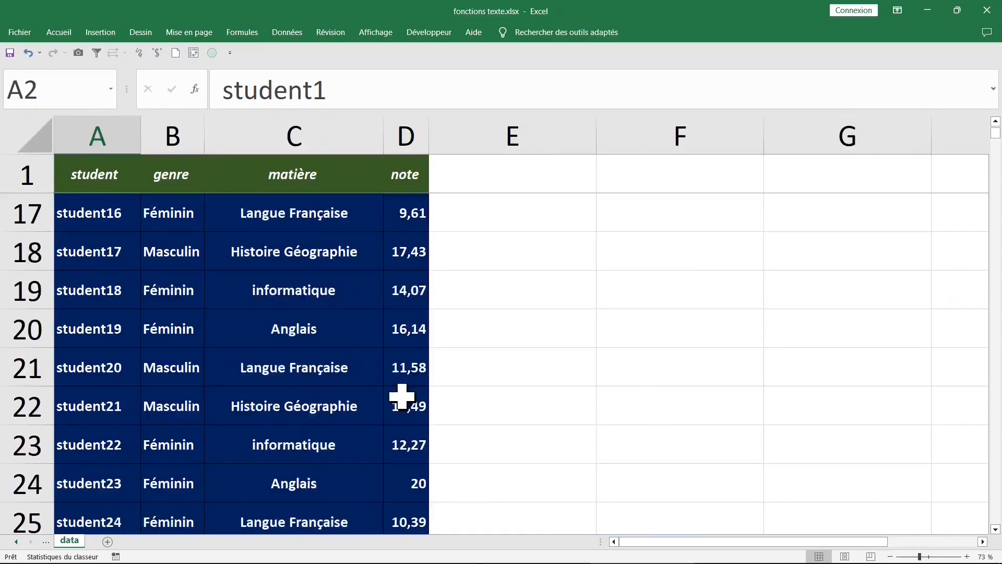
scroll(403, 394, up, 4)
click(265, 285)
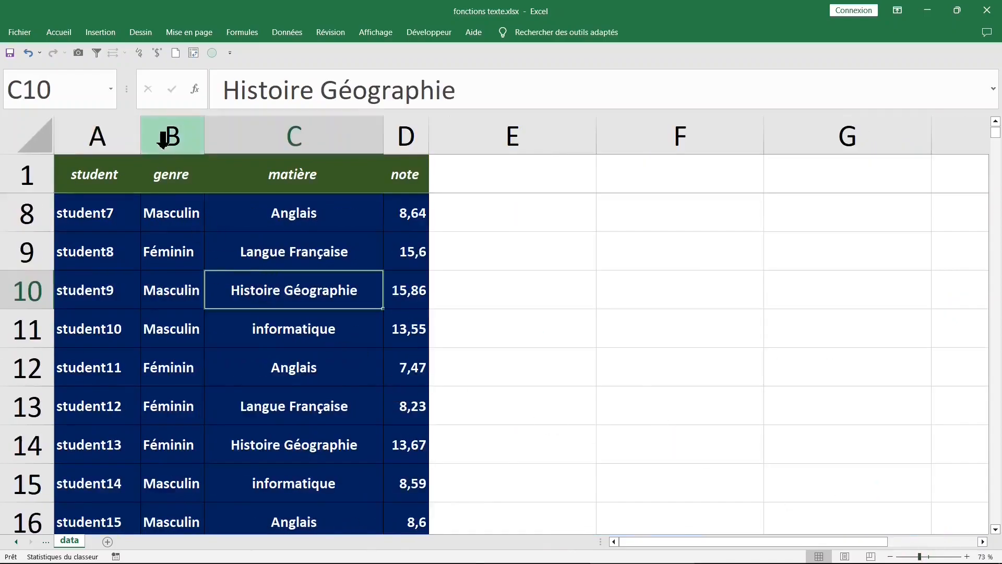
click(100, 32)
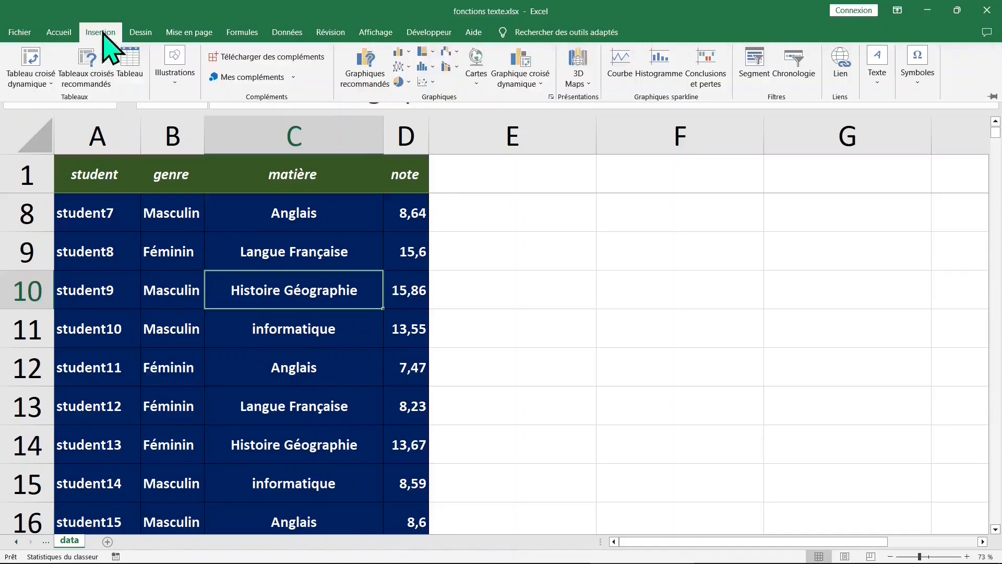
click(31, 68)
drag(121, 169, 415, 174)
key(ctrl+shift+Down)
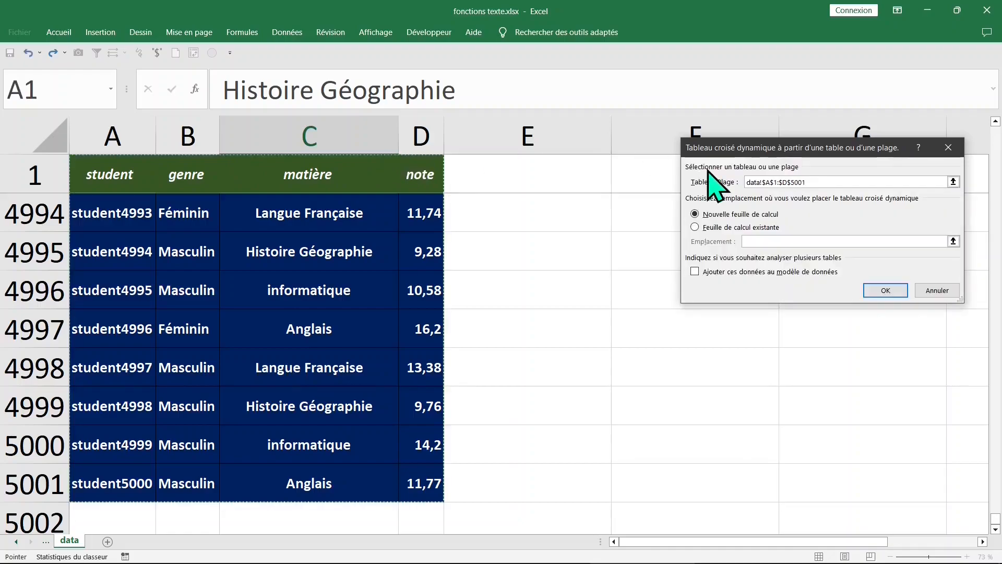
click(892, 294)
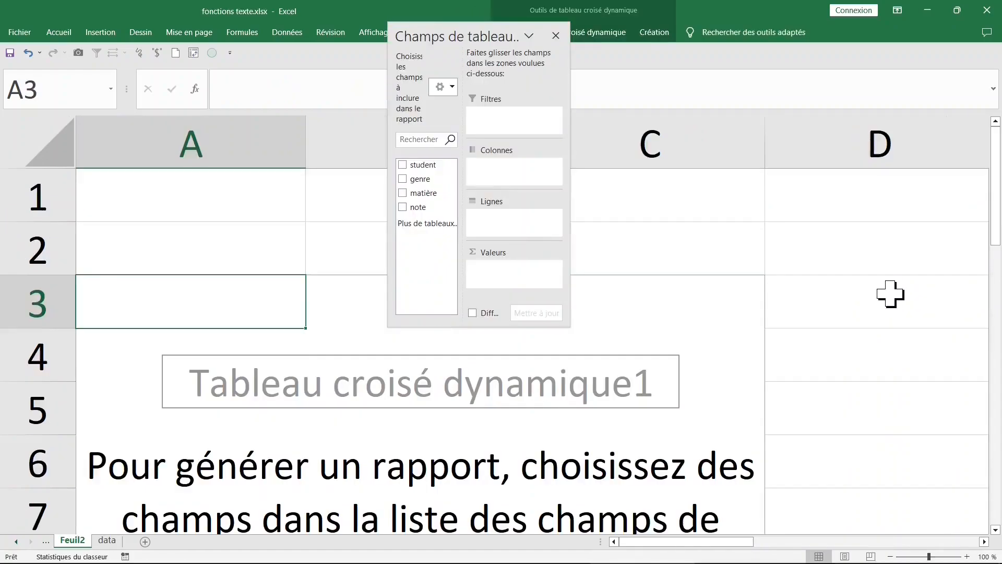
Widen the pivot table field list and move it clear of the pivot table area
drag(570, 195, 782, 199)
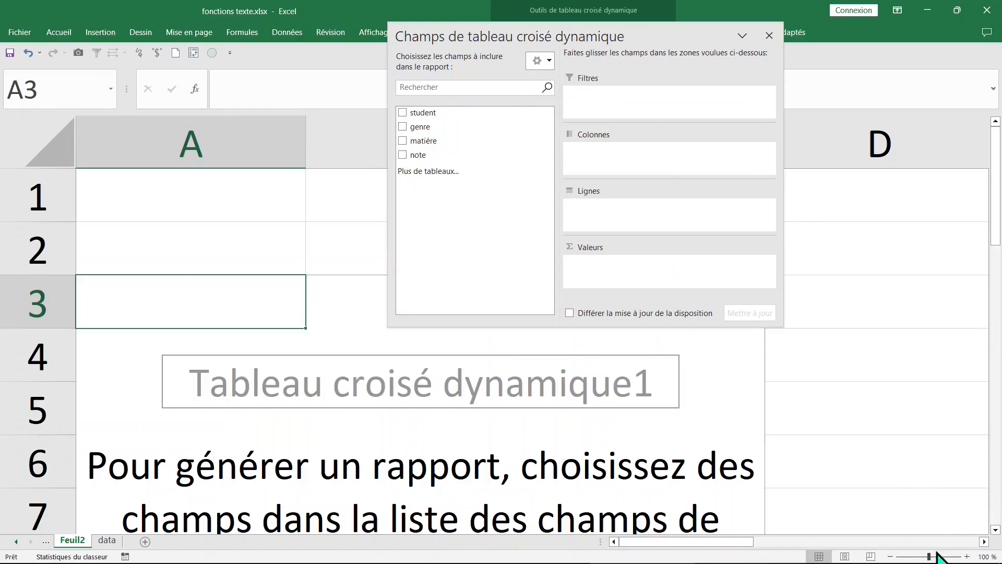
drag(930, 557, 915, 557)
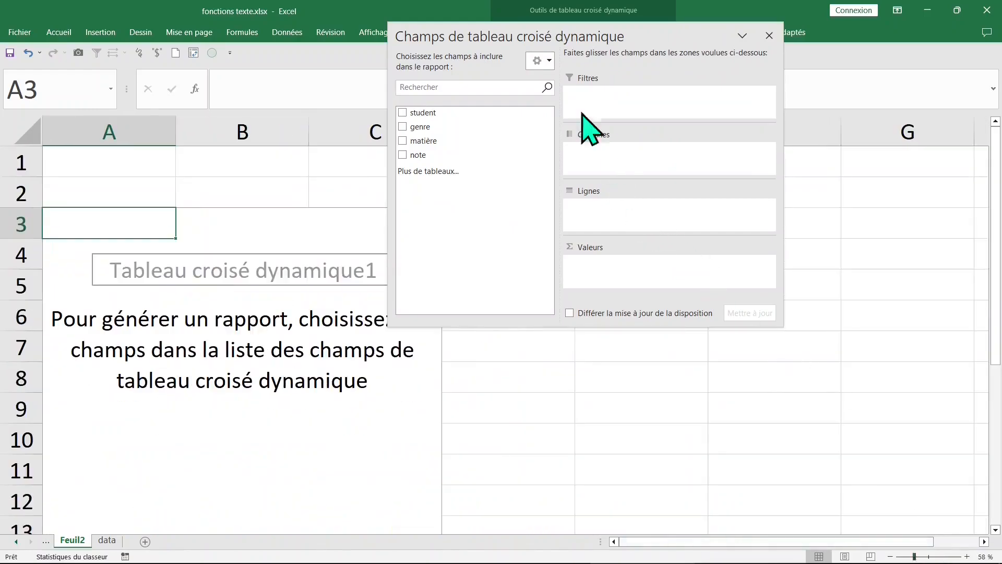
drag(519, 38, 753, 61)
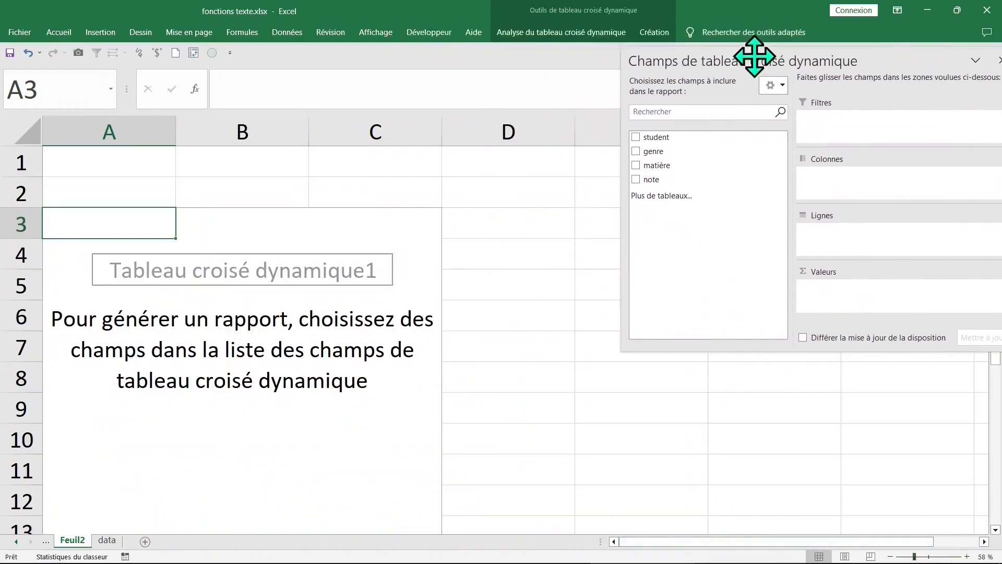
Put genre in the rows and add it twice to the values as a count, and close the field list
click(636, 151)
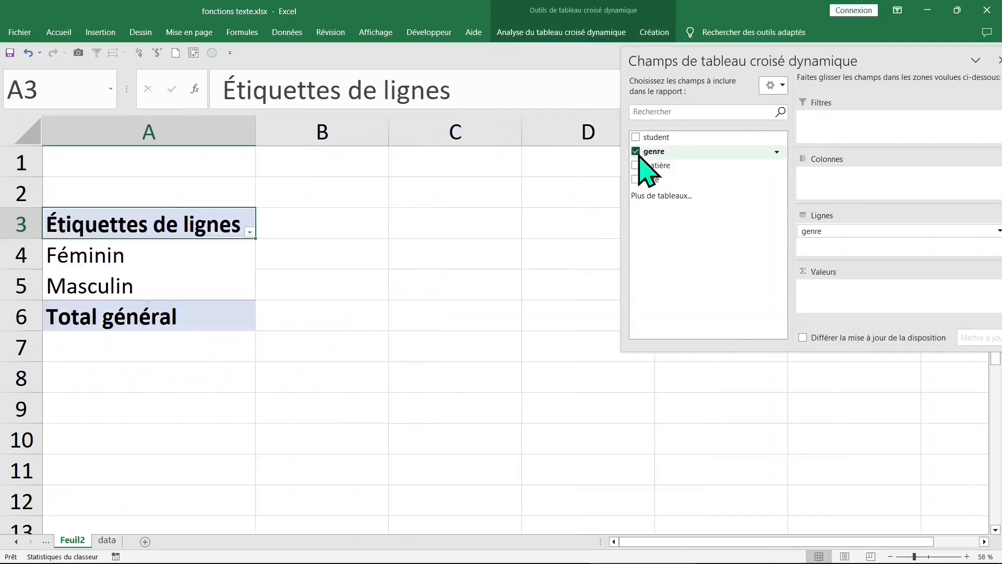
drag(665, 152, 841, 287)
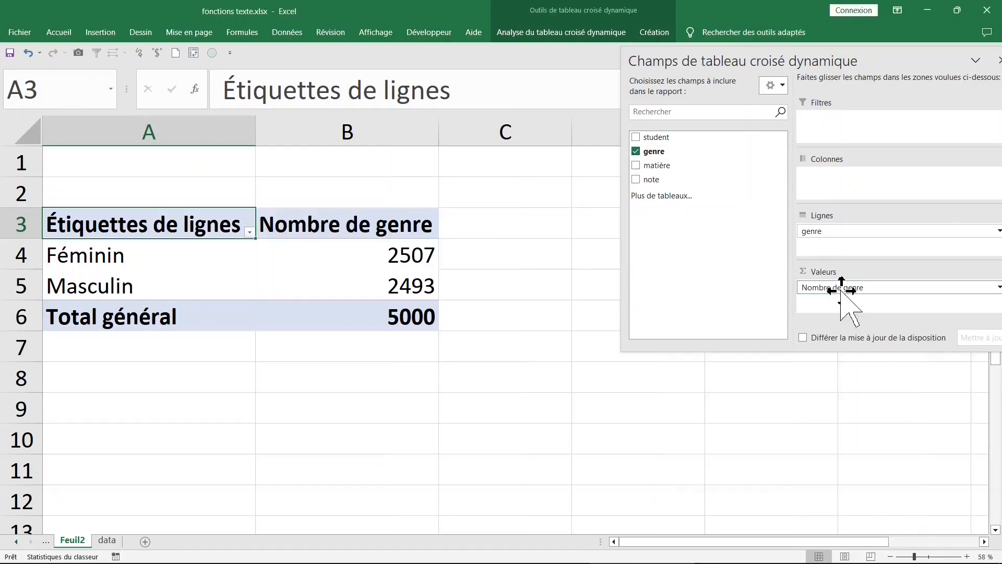
drag(689, 152, 866, 293)
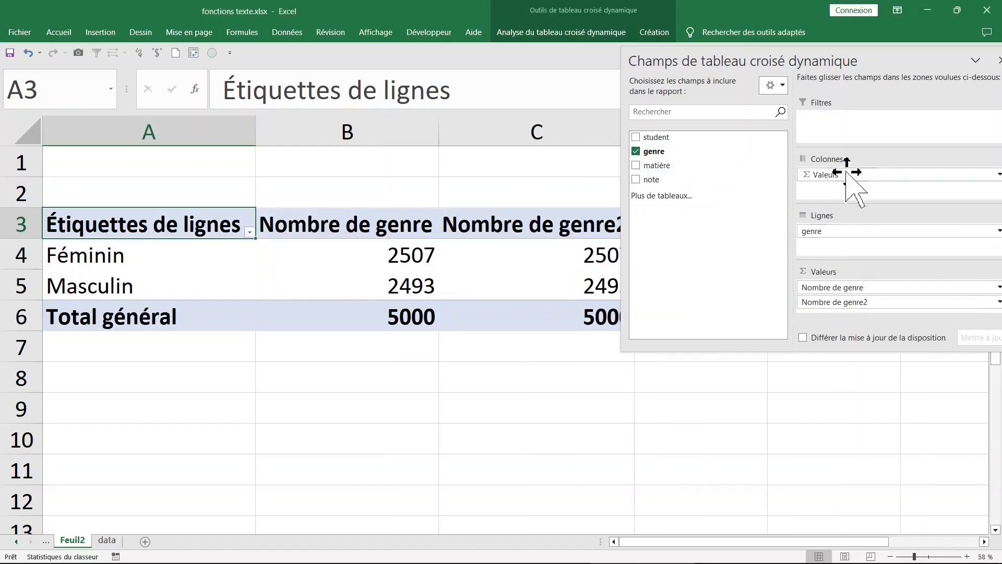
drag(924, 56, 830, 74)
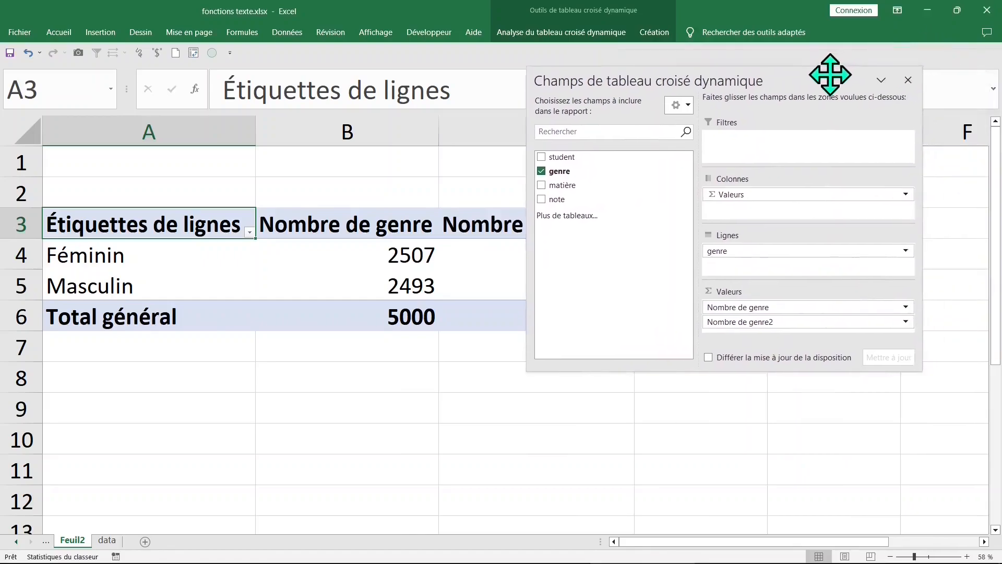
click(909, 80)
Rename the second genre count column's header to "%" and fit column C to its contents
click(563, 220)
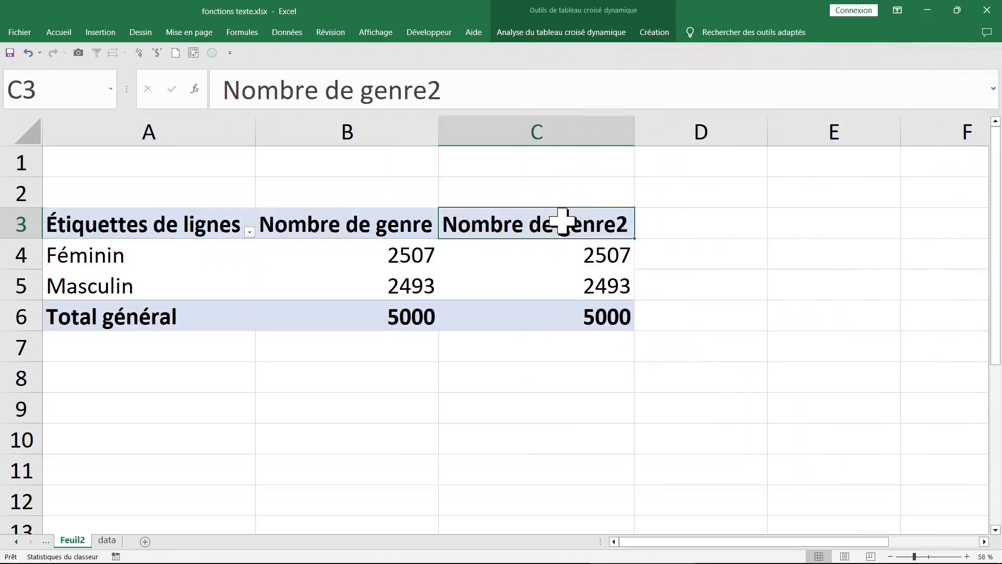
text(%)
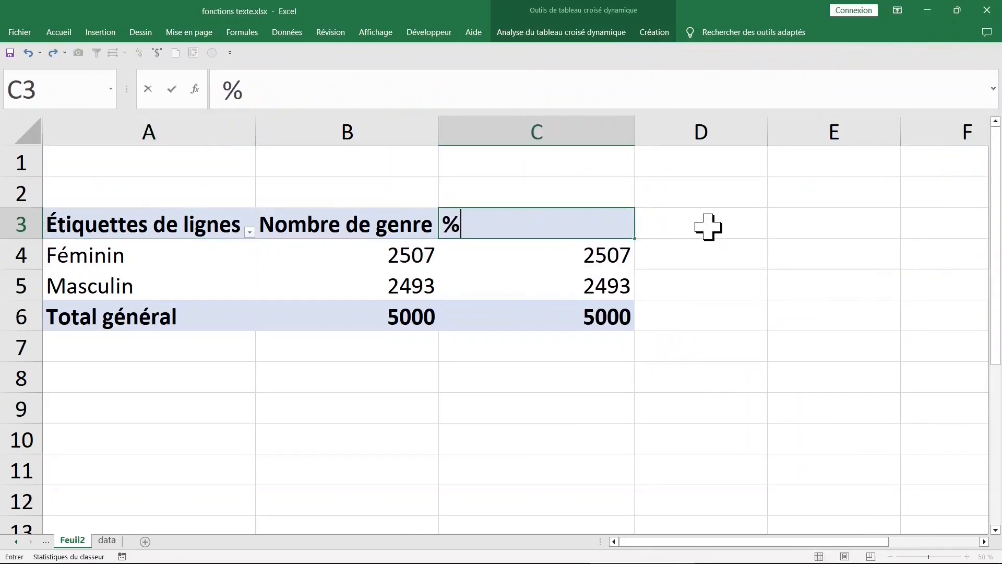
click(584, 256)
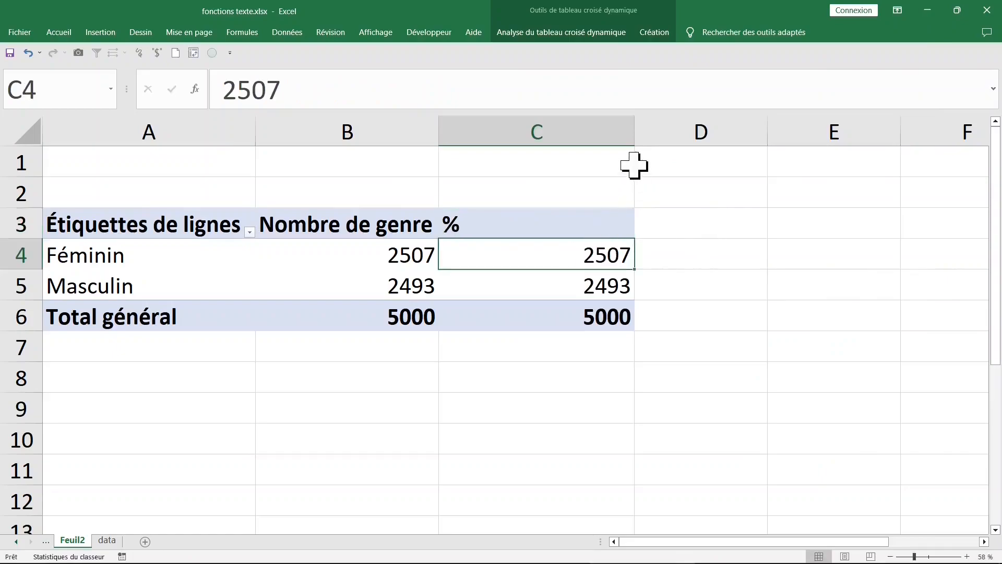
double_click(635, 133)
Show the values of the % column as a percentage of the column total
mouse_move(466, 259)
mouse_down()
mouse_move(474, 291)
mouse_move(464, 308)
mouse_move(468, 261)
mouse_up()
right_click(469, 261)
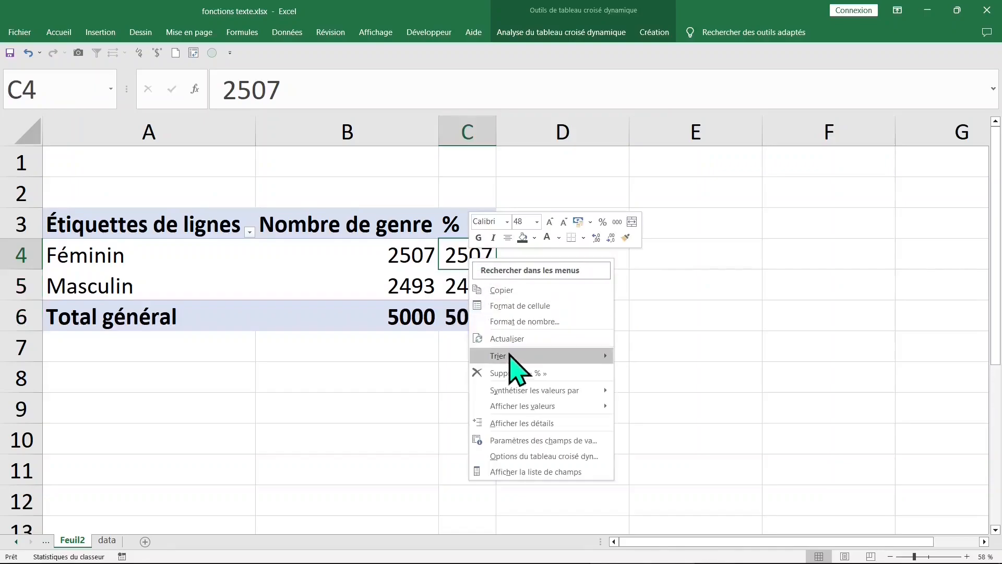
mouse_move(529, 408)
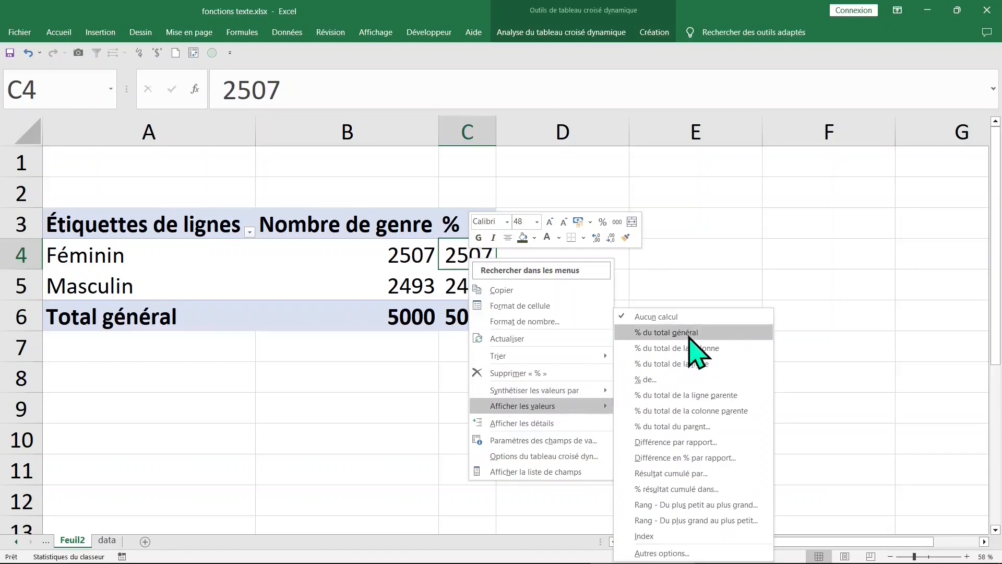
click(740, 350)
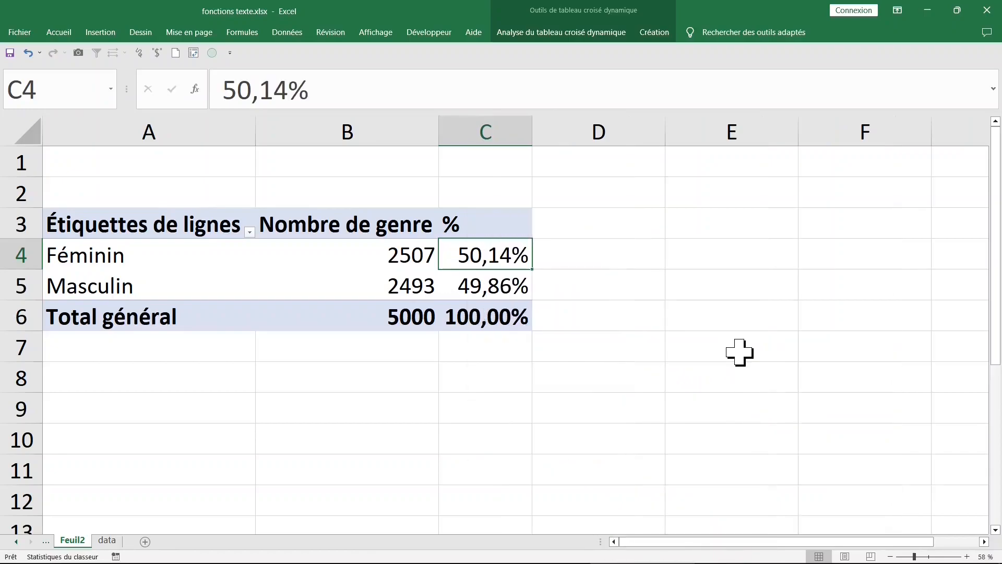
click(374, 280)
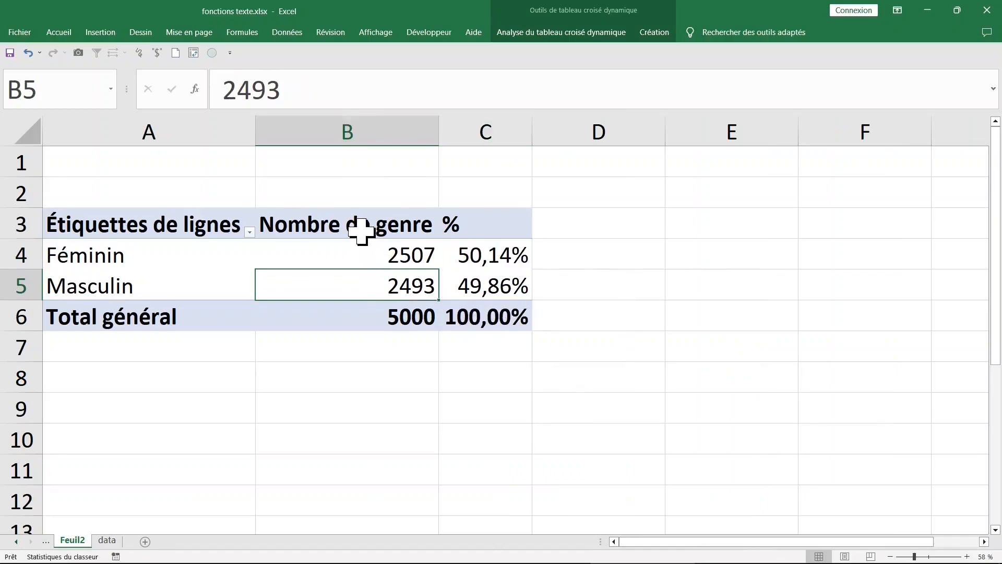
click(135, 242)
click(127, 284)
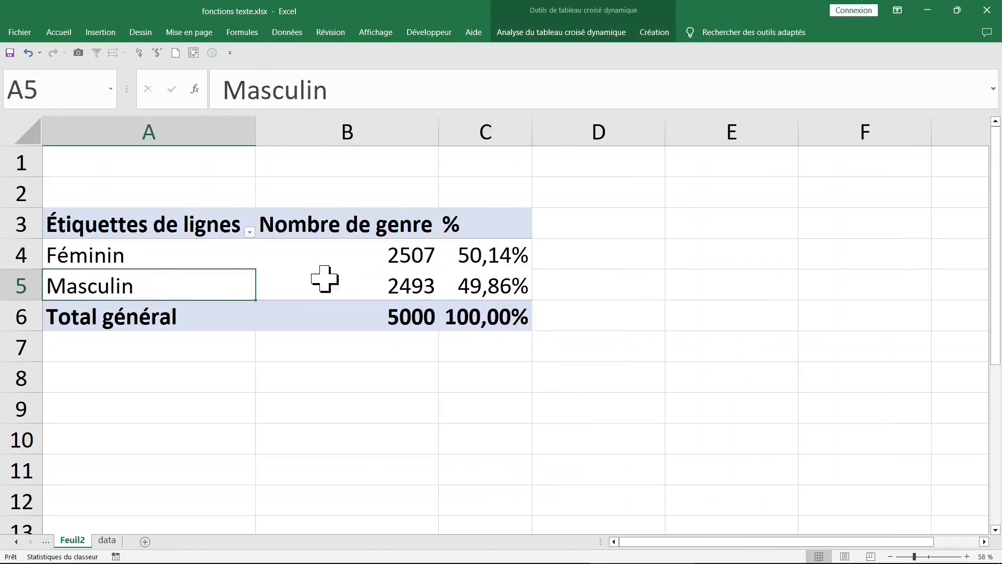
drag(354, 256, 455, 291)
click(435, 281)
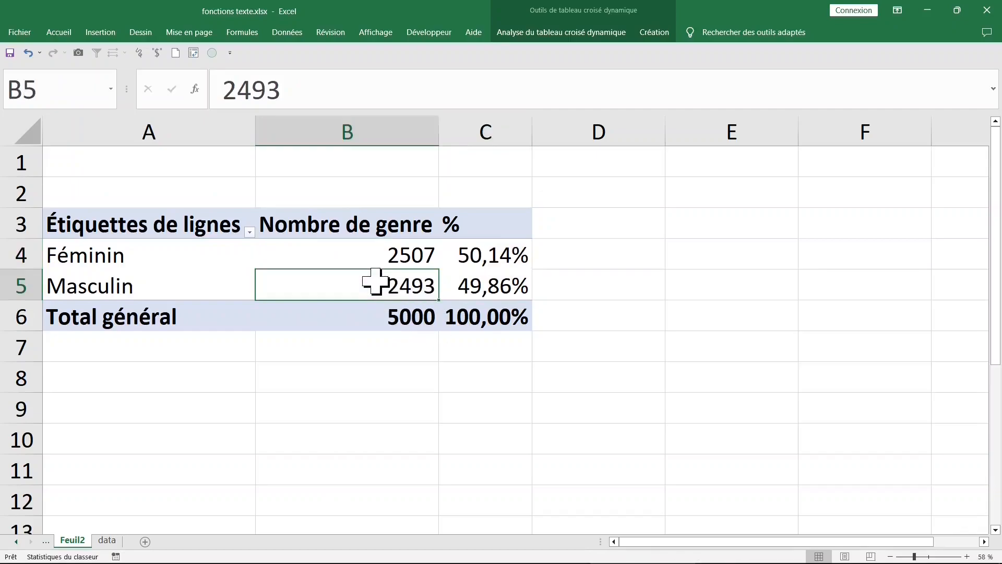
Delete the worksheet Feuil2 that holds the genre pivot table
right_click(71, 541)
click(128, 402)
click(473, 324)
Create a pivot table from data!$A$1:$D$5001 on a new worksheet
click(264, 286)
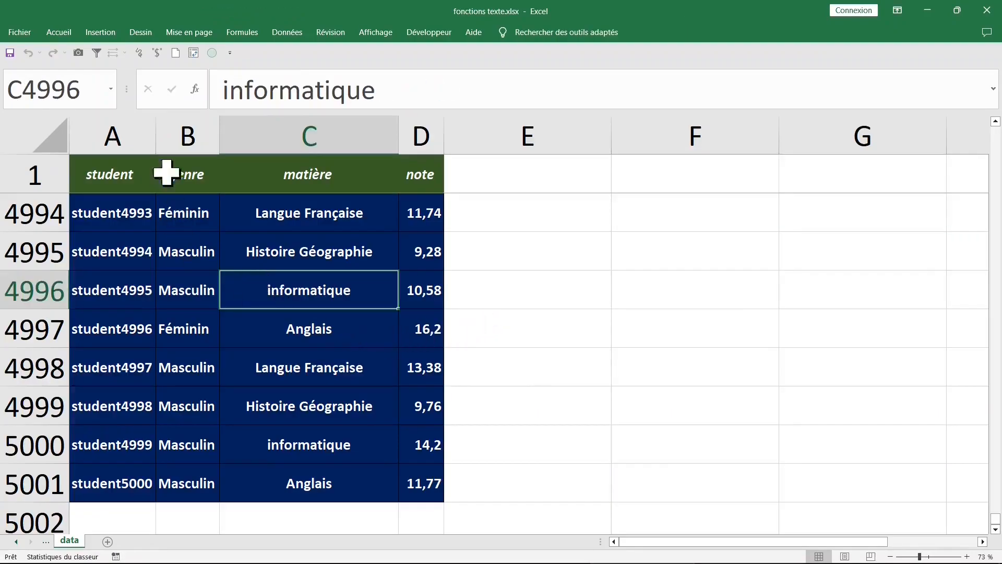
click(102, 32)
click(34, 63)
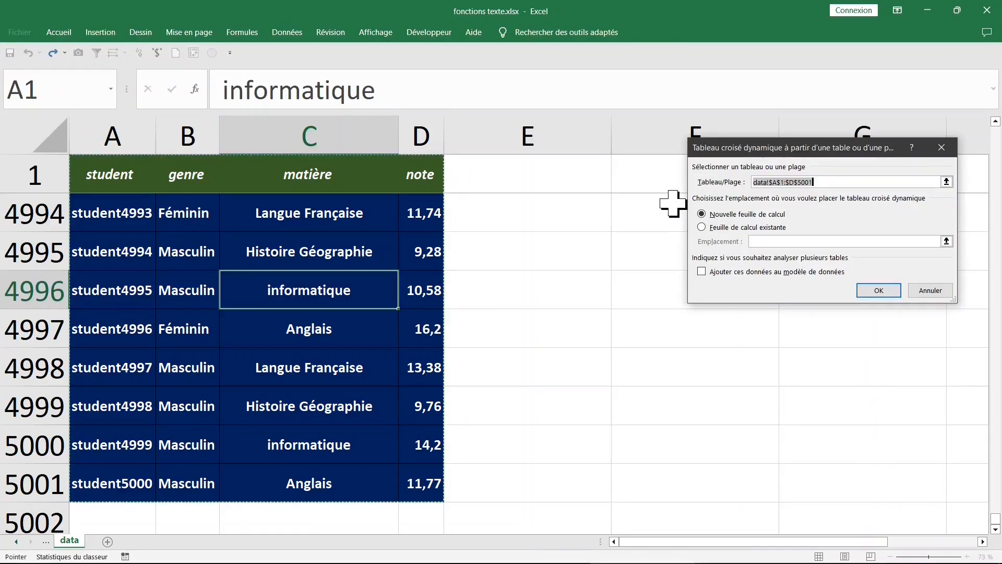
click(879, 290)
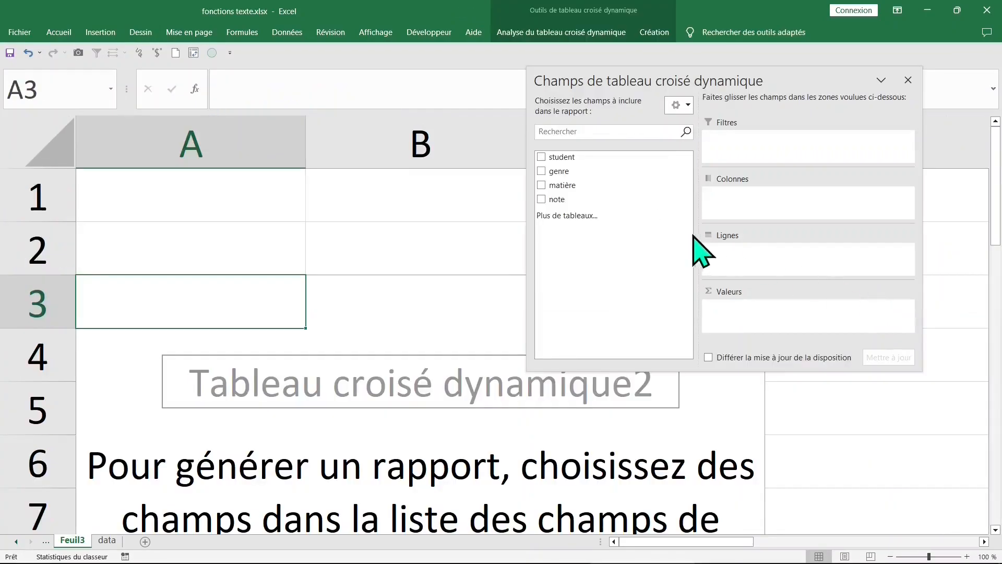
Put matière in the rows, genre in the columns and the count of genre in the values, and close the field list
click(541, 186)
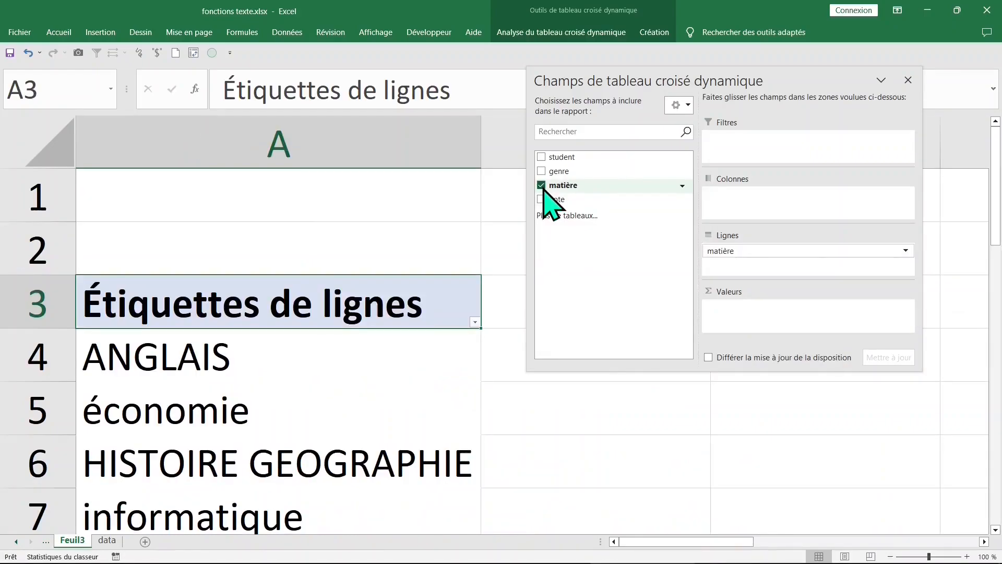
drag(559, 172, 751, 199)
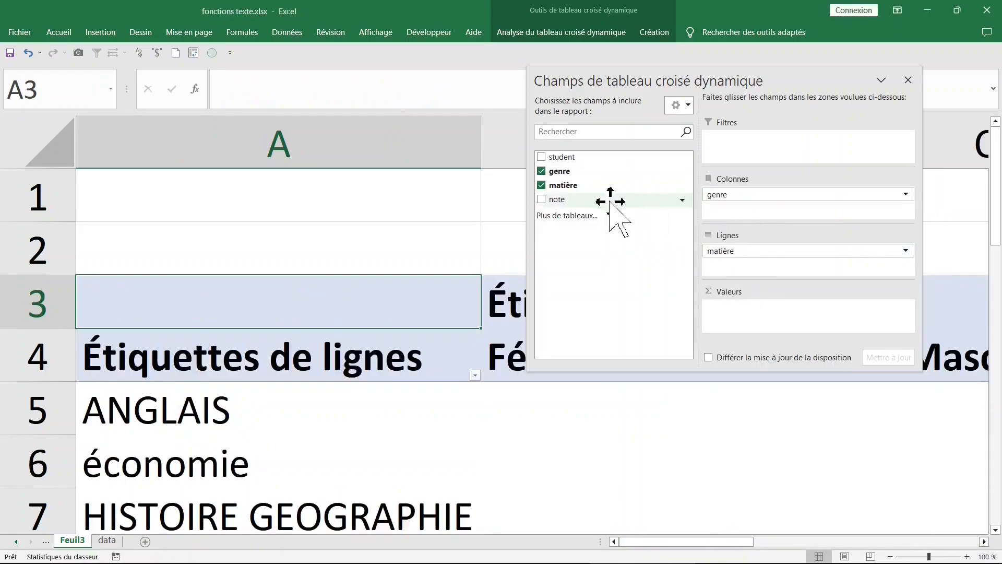
drag(570, 171, 734, 302)
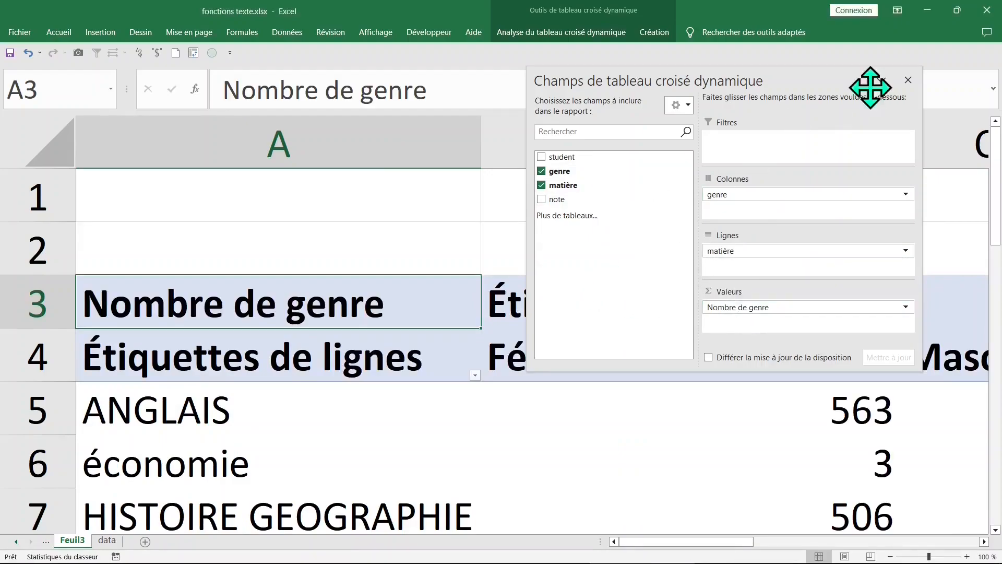
click(908, 81)
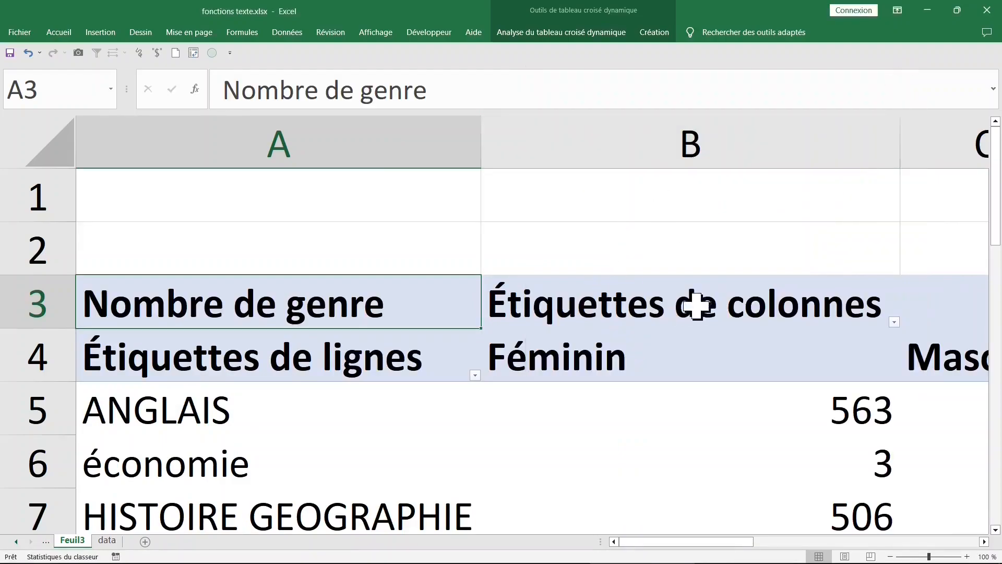
drag(914, 555, 913, 557)
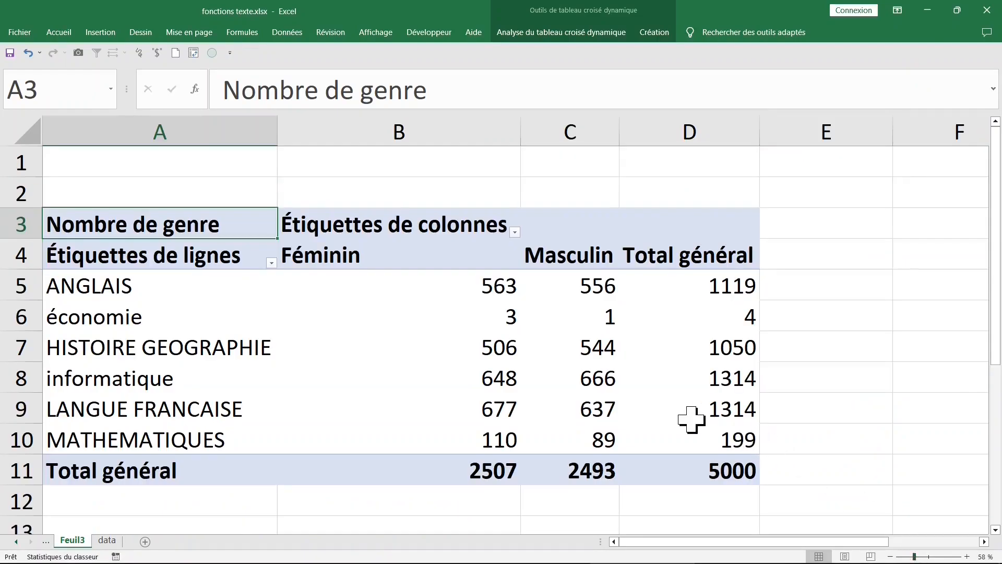
scroll(692, 419, down, 1)
scroll(691, 419, up, 1)
click(392, 263)
click(408, 125)
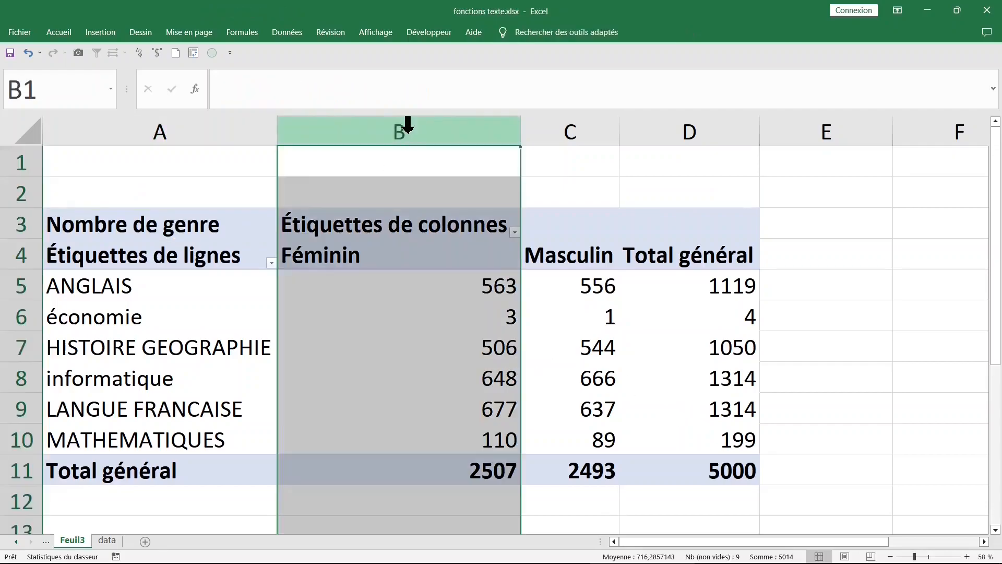
click(579, 130)
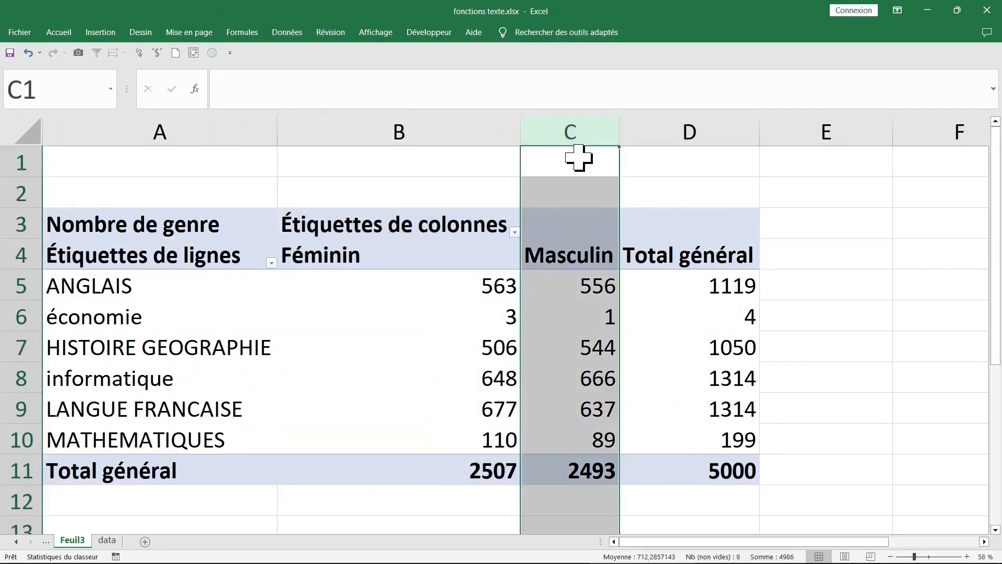
click(523, 232)
Change the pivot table's report layout so the field names genre and matière replace the generic row and column labels
click(496, 259)
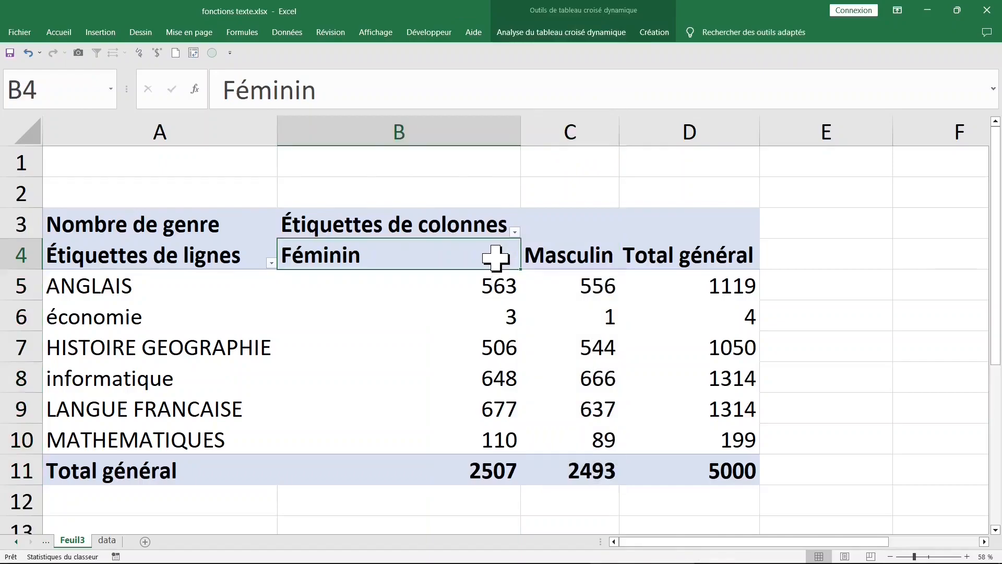
click(654, 33)
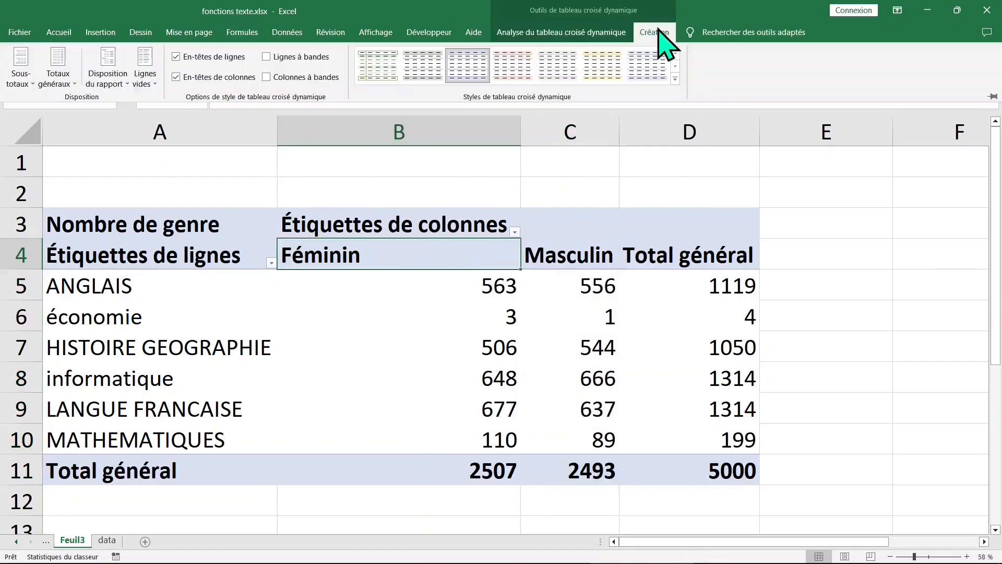
click(108, 84)
click(157, 166)
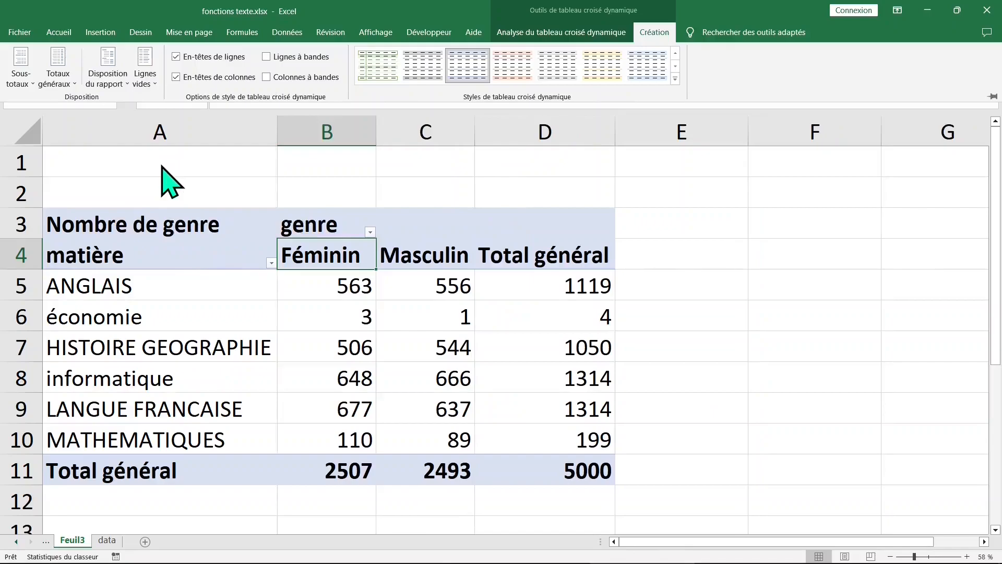
click(136, 287)
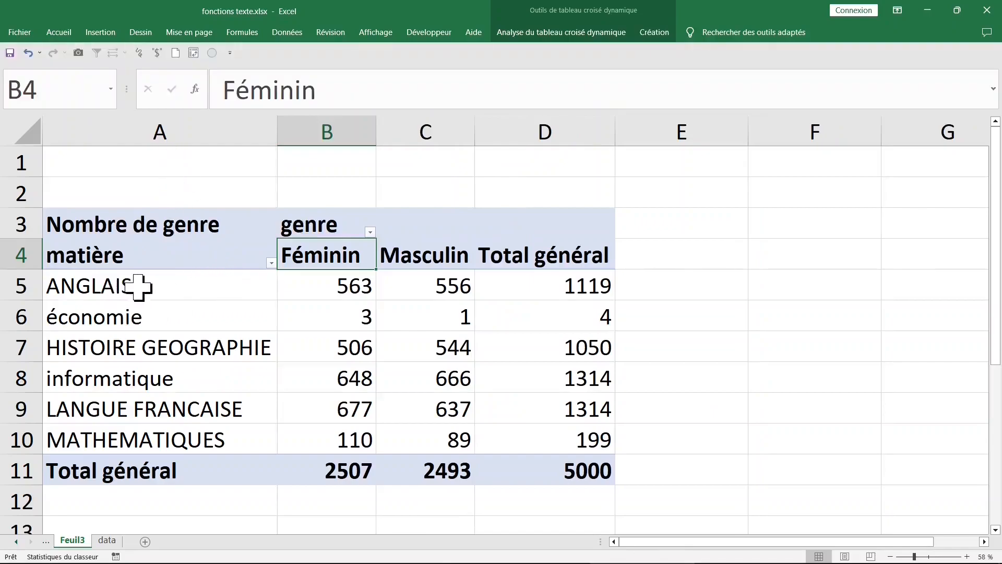
Extract the detail records behind the ANGLAIS grand total onto a new worksheet
click(574, 285)
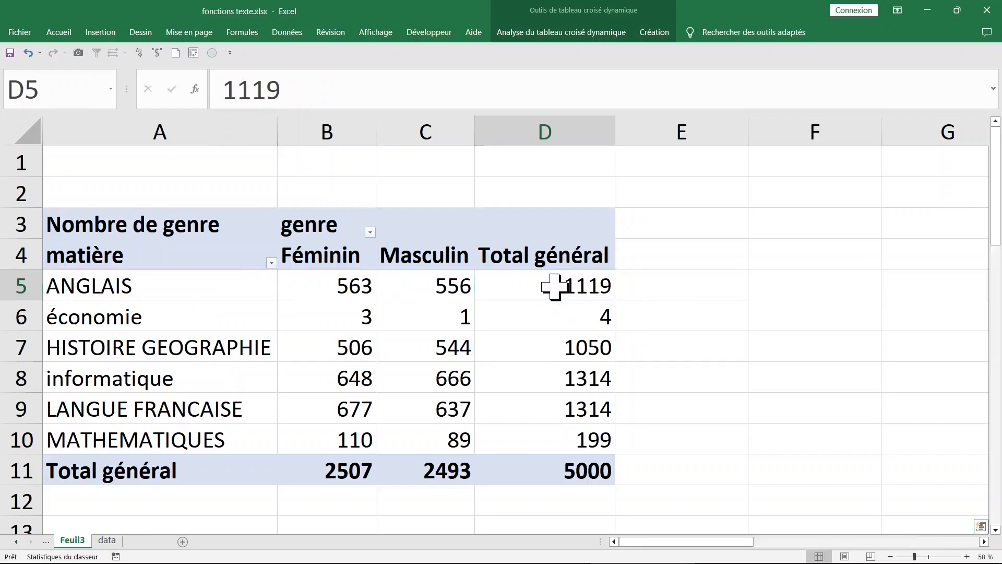
double_click(555, 286)
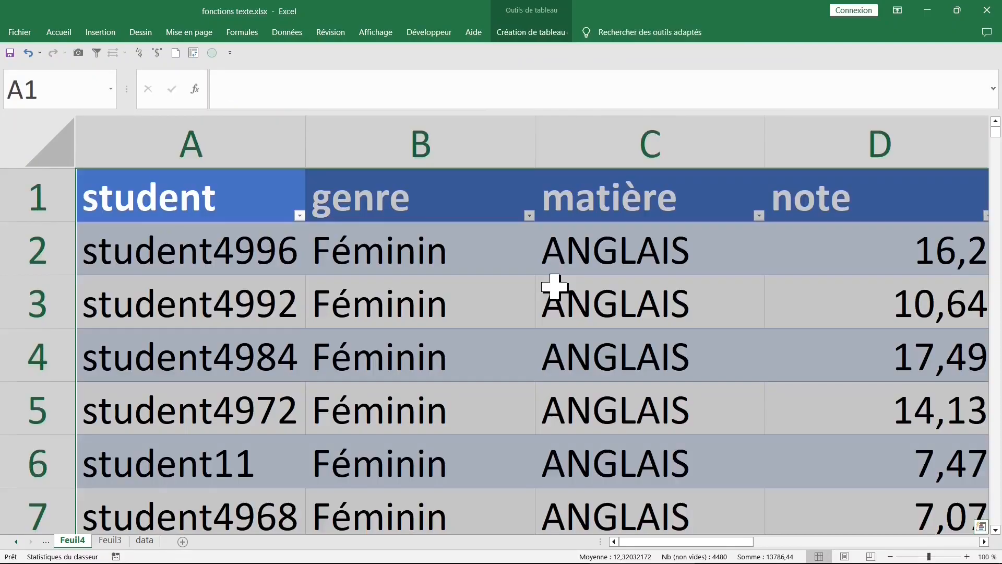
ctrl+scroll(555, 286, down, 3)
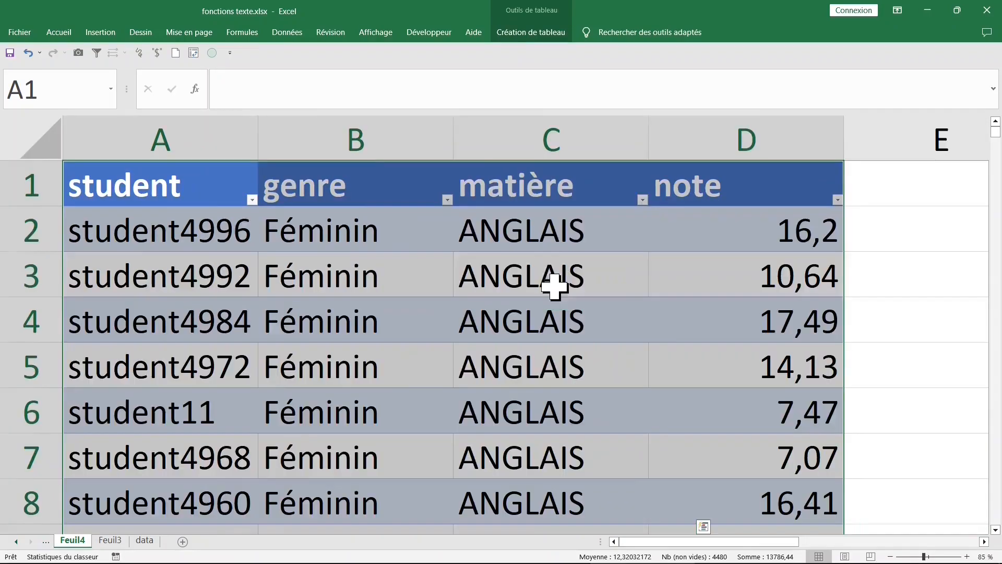
Rename the new detail worksheet as anglais
double_click(72, 541)
text(anglais)
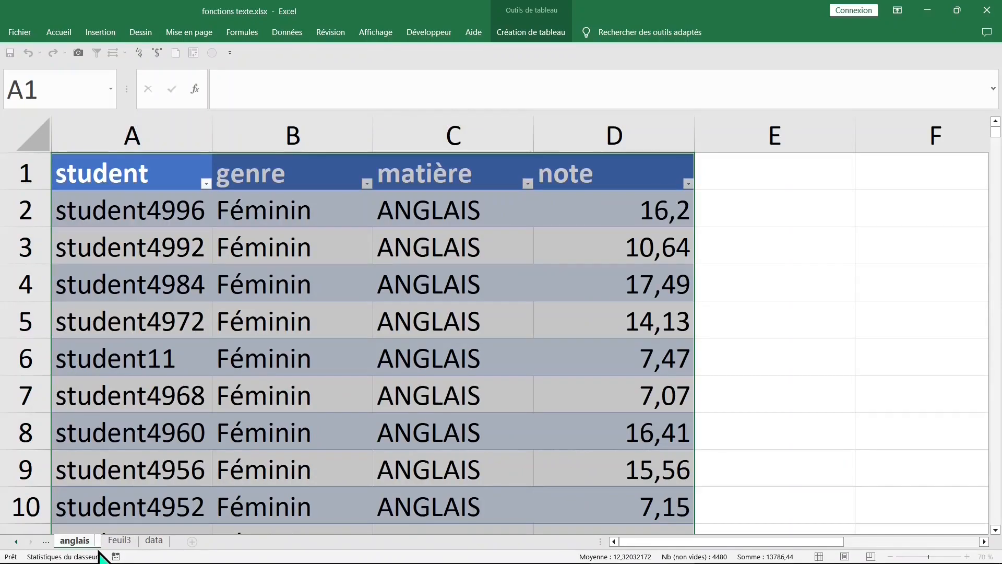
key(Return)
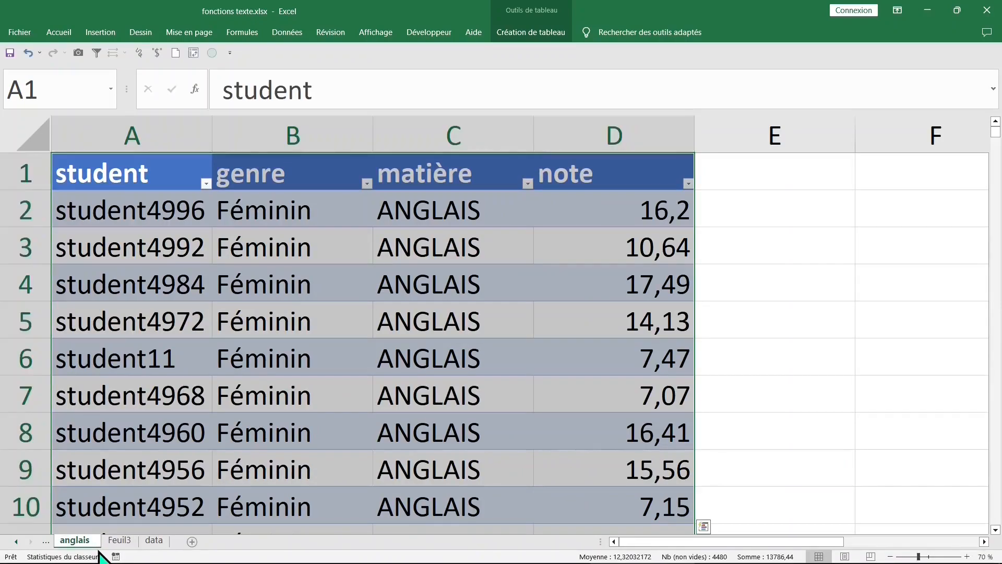
Look through the student records on the anglais sheet and return to the pivot table on Feuil3
click(428, 323)
scroll(449, 328, down, 2)
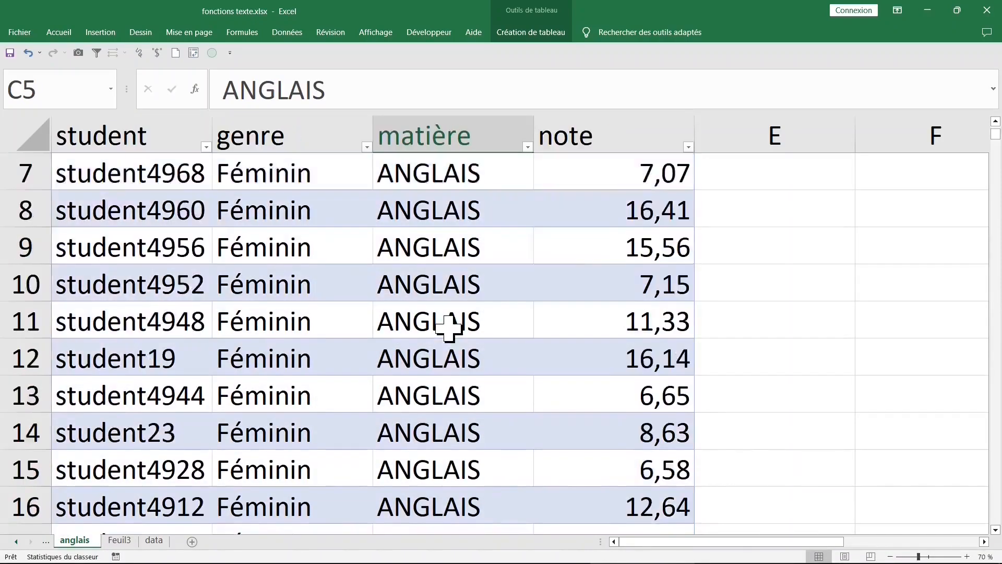
scroll(449, 328, down, 8)
scroll(449, 328, up, 4)
scroll(449, 328, up, 6)
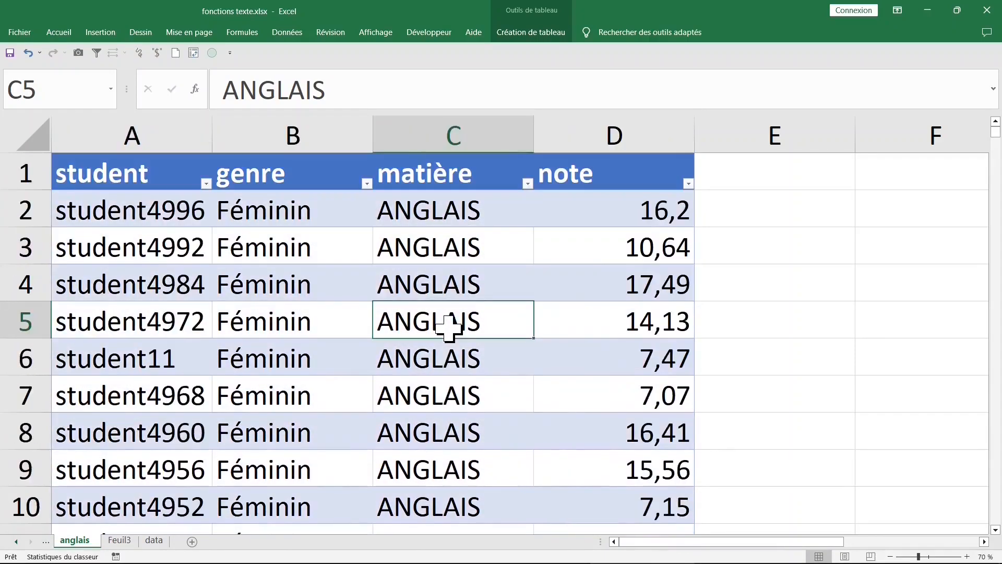
click(120, 543)
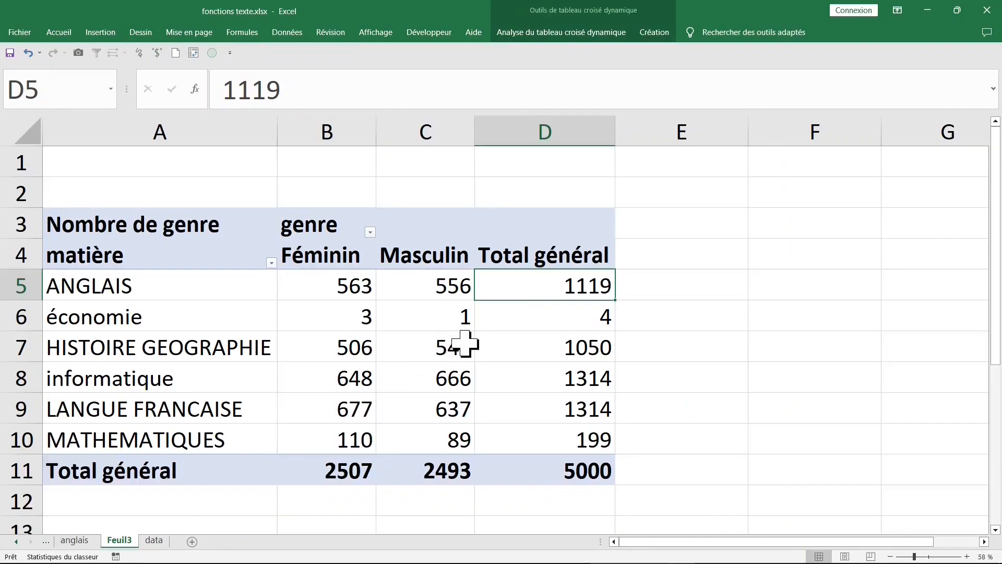
Show the pivot table's genre counts as a percentage of the column total
click(462, 347)
click(449, 389)
drag(332, 290, 335, 438)
click(316, 285)
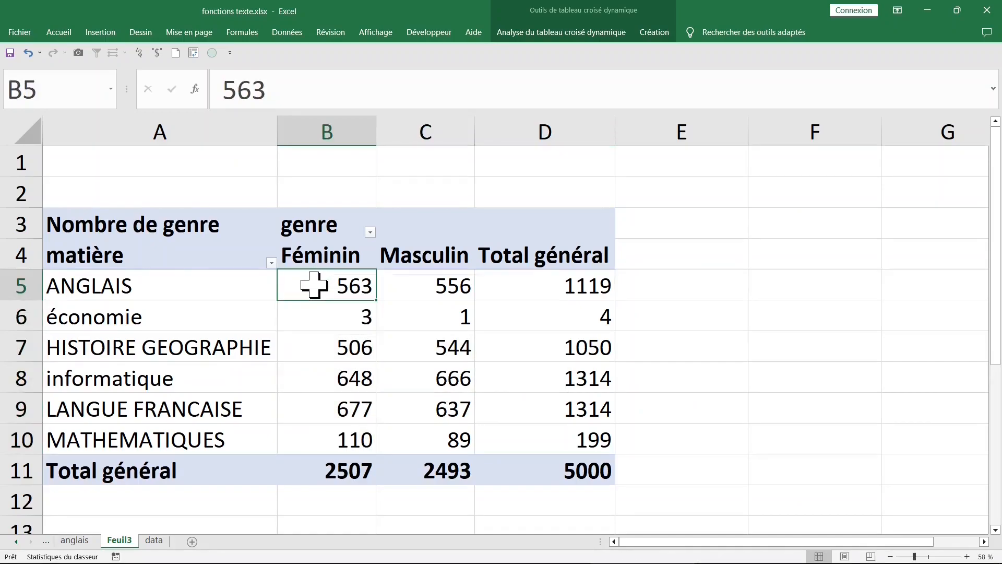
right_click(315, 287)
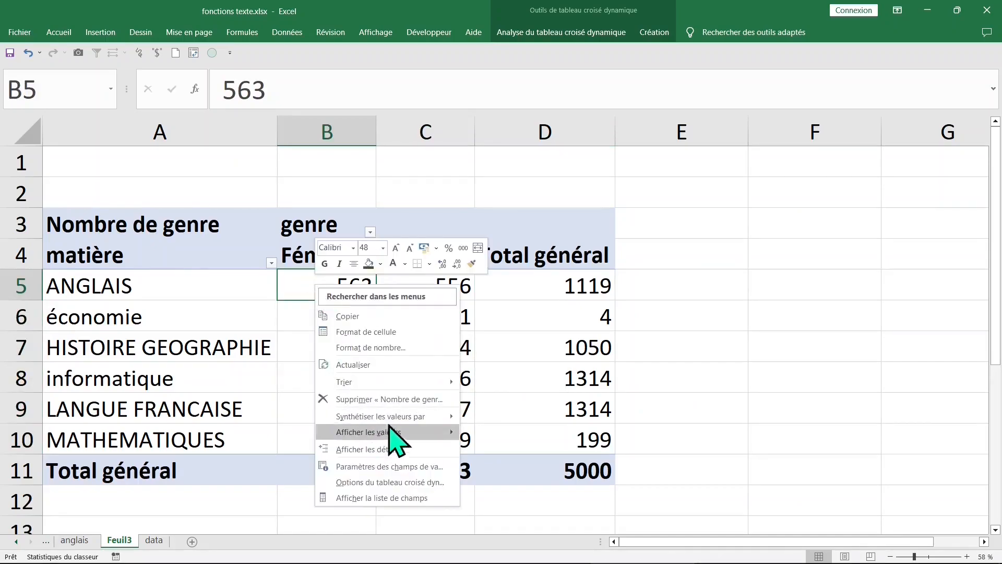
mouse_move(398, 420)
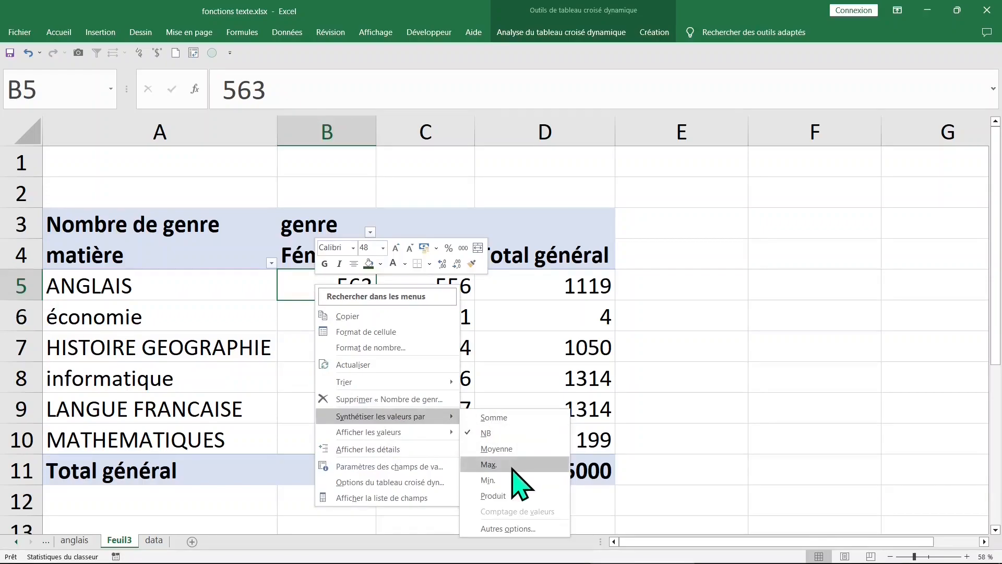
mouse_move(418, 436)
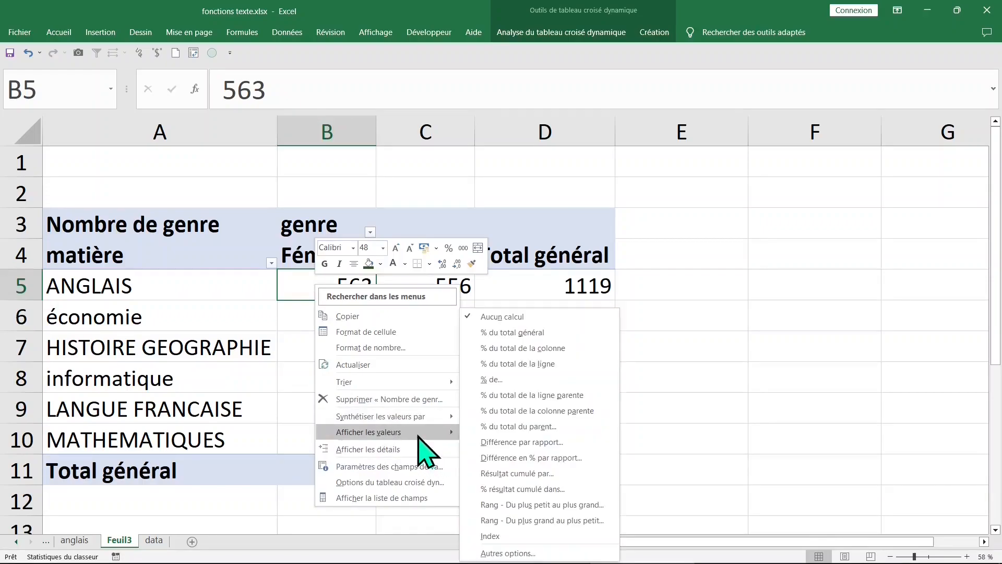
click(558, 348)
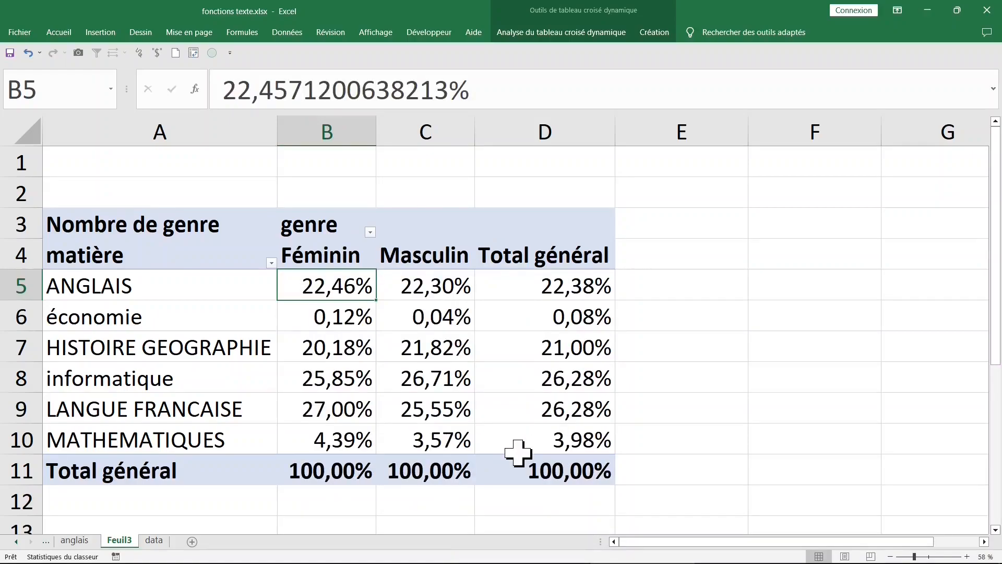
Sort the matière rows by the Féminin percentages from largest to smallest
mouse_move(518, 452)
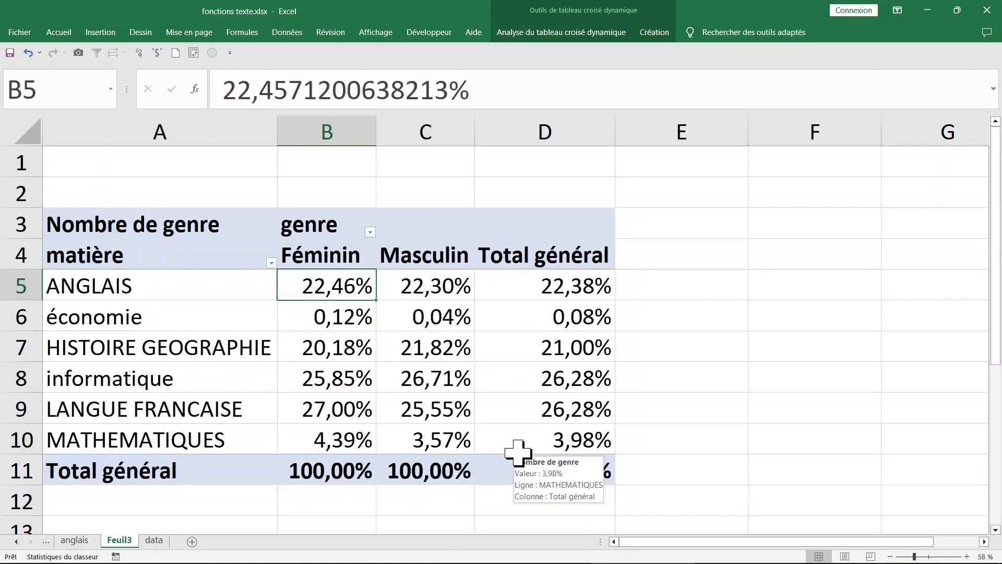
mouse_move(383, 373)
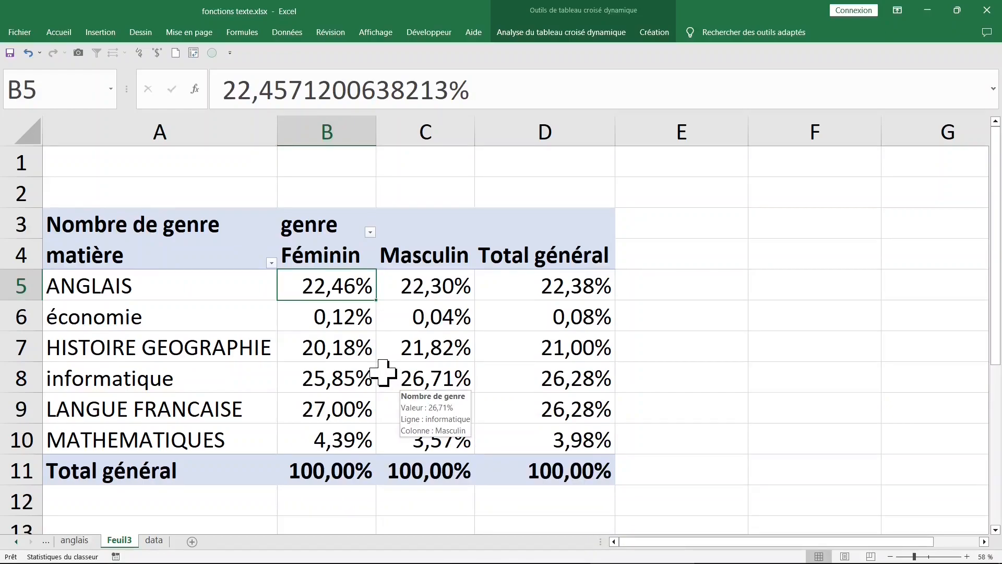
drag(329, 287, 324, 410)
click(320, 410)
click(313, 318)
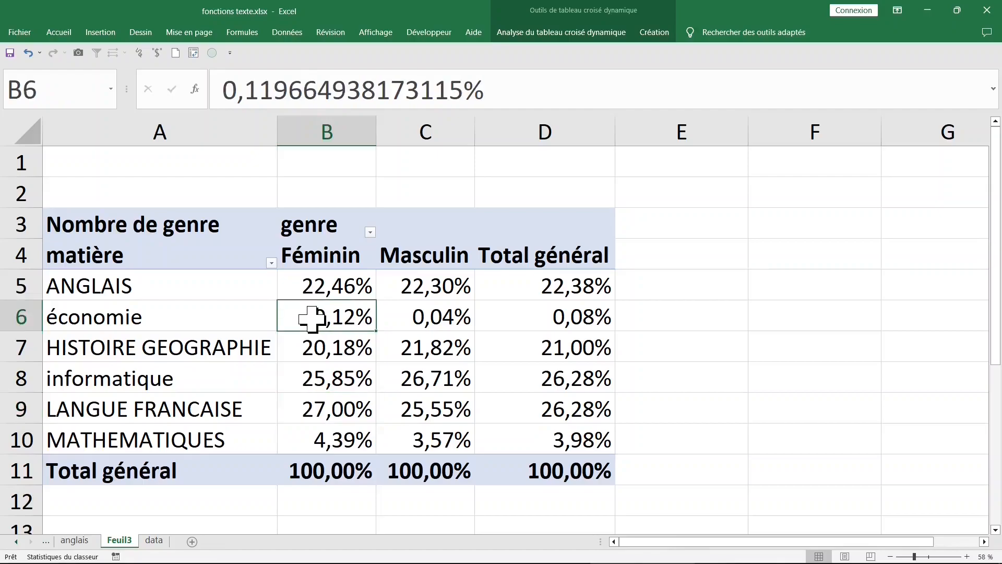
right_click(313, 320)
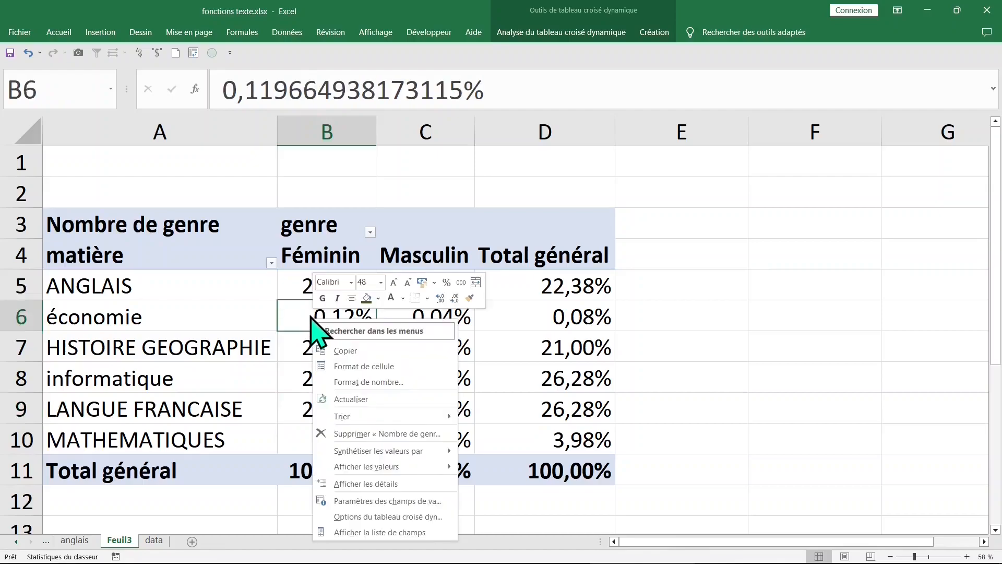
mouse_move(355, 418)
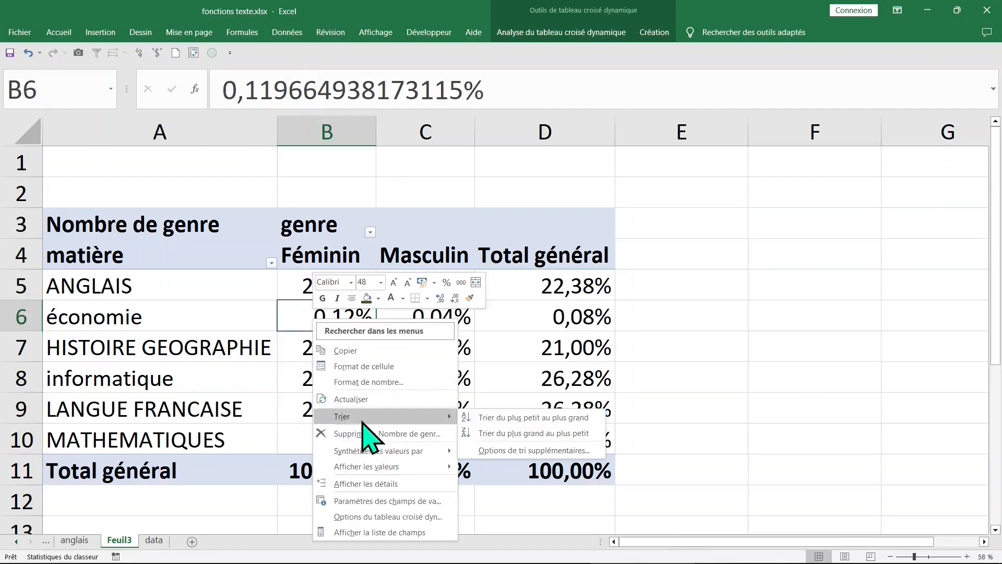
click(529, 433)
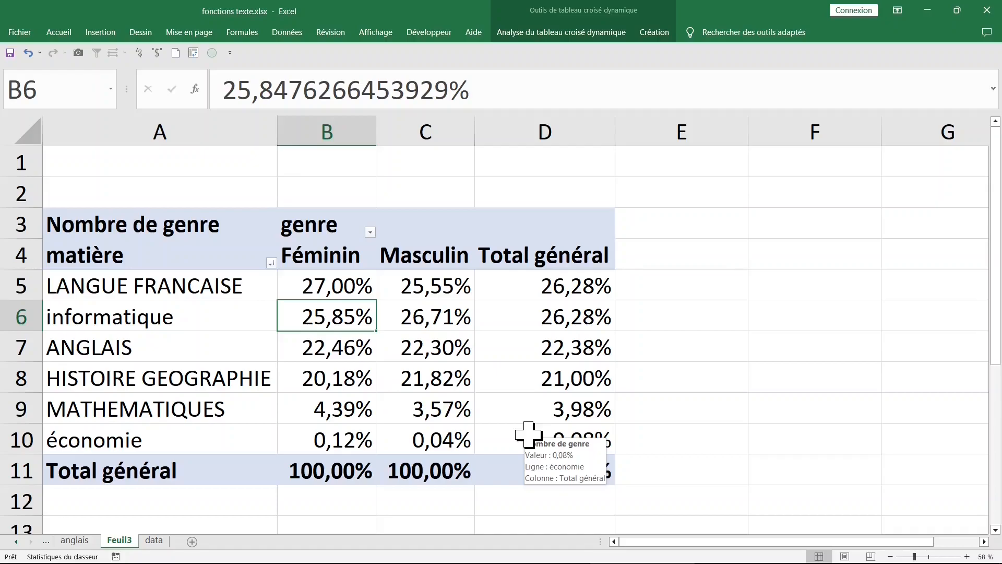
click(150, 292)
click(128, 347)
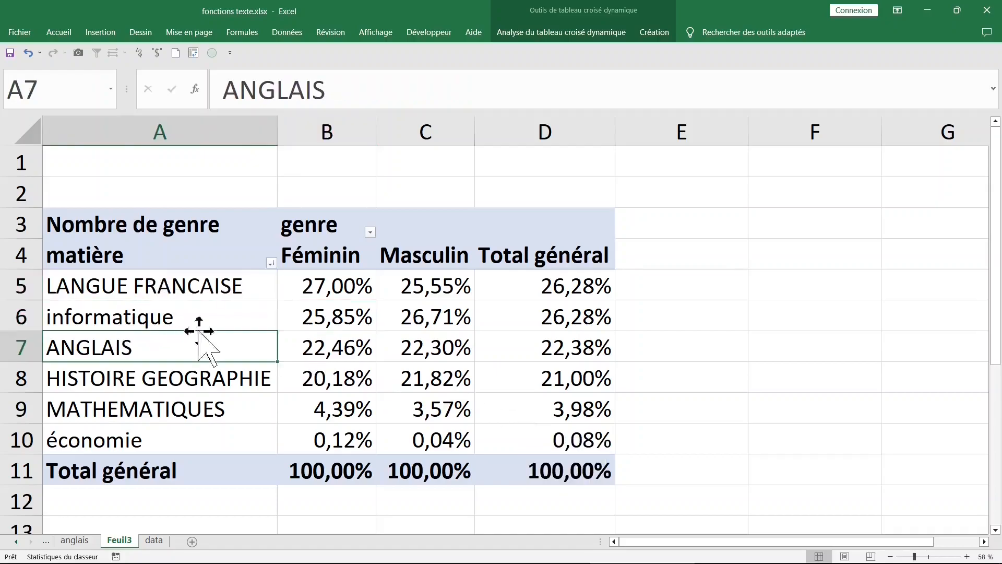
click(201, 293)
click(185, 316)
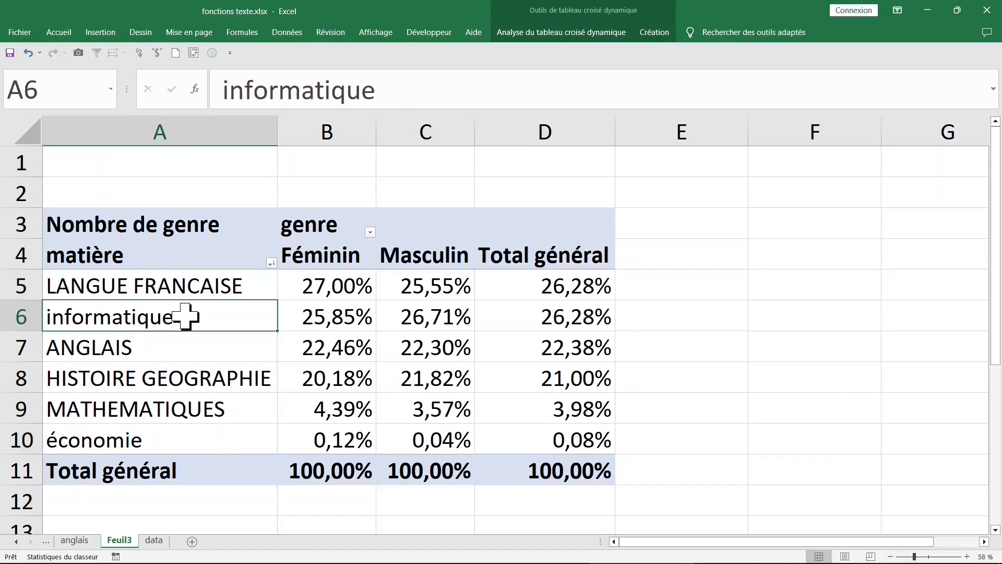
Show the pivot table's field list and remove the matière and genre fields from the report
click(253, 286)
right_click(254, 287)
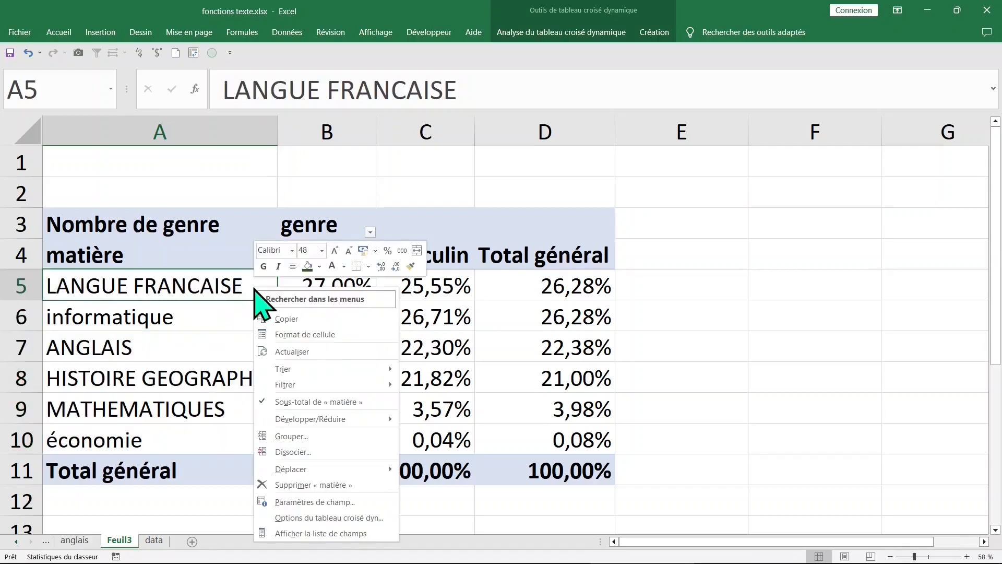
click(297, 534)
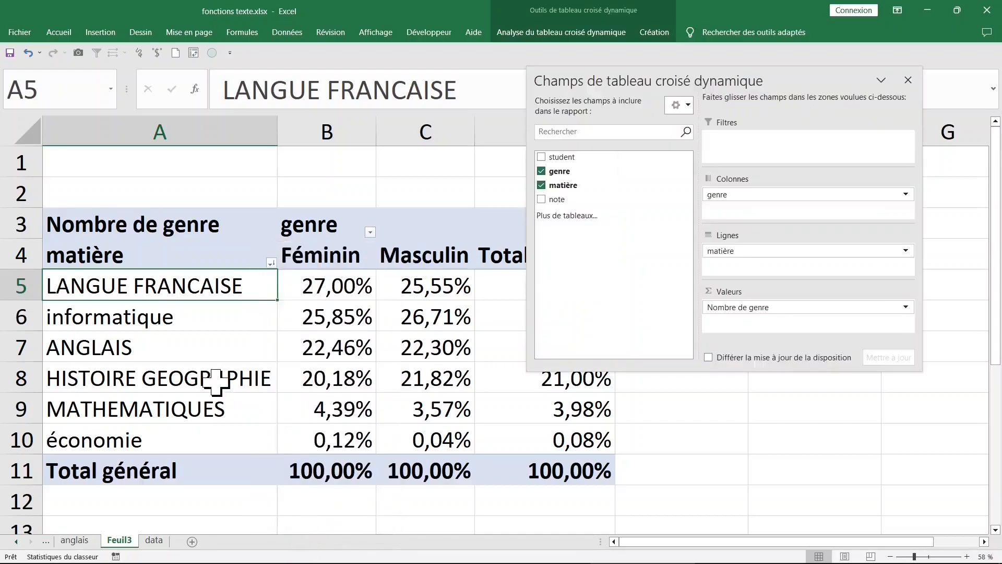
click(542, 186)
click(541, 171)
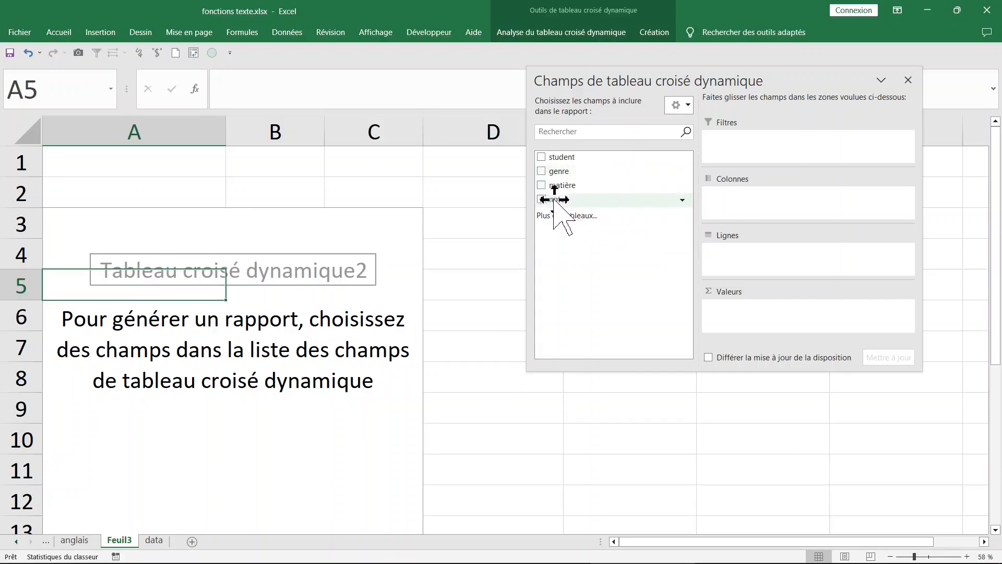
Add matière and then student to the pivot table's rows, and close the field list
click(541, 185)
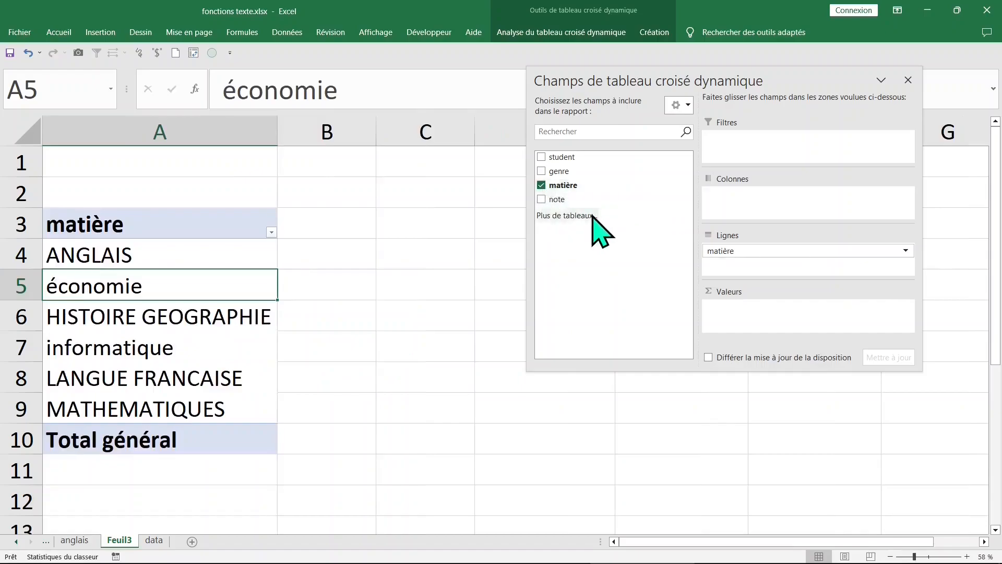
click(542, 157)
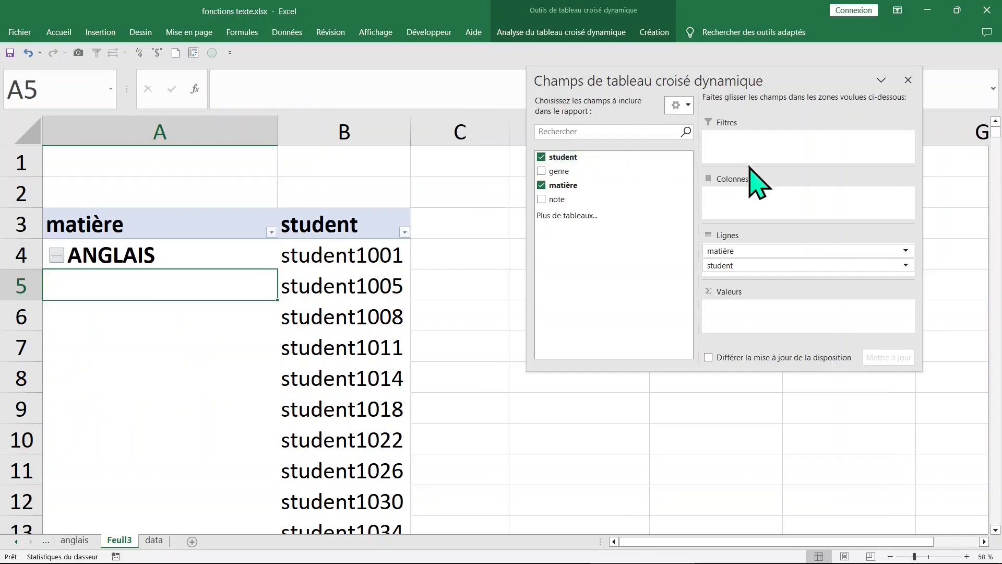
click(908, 80)
Examine the students listed under each matière and the subtotal rows for ANGLAIS and économie
scroll(261, 313, down, 20)
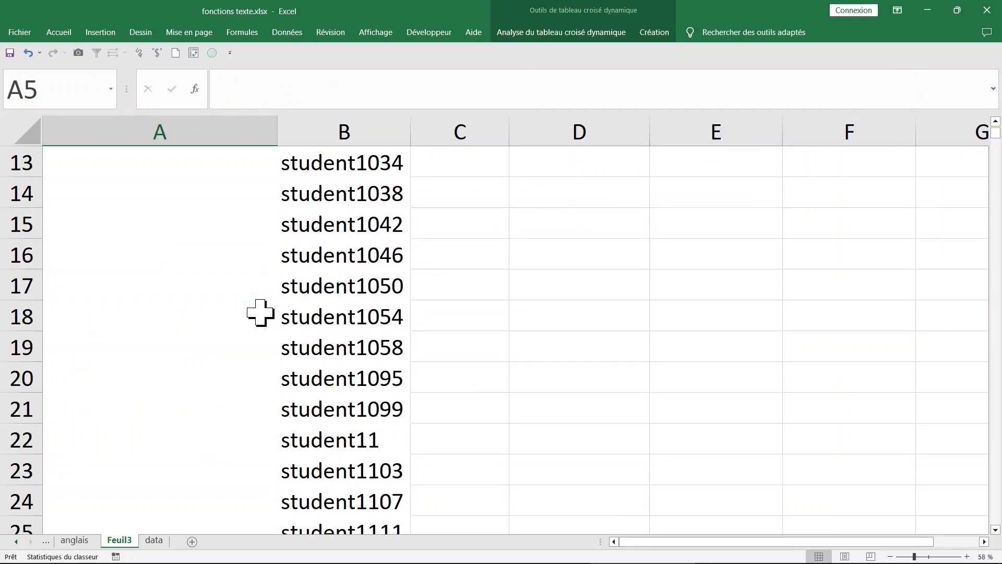
scroll(260, 312, down, 12)
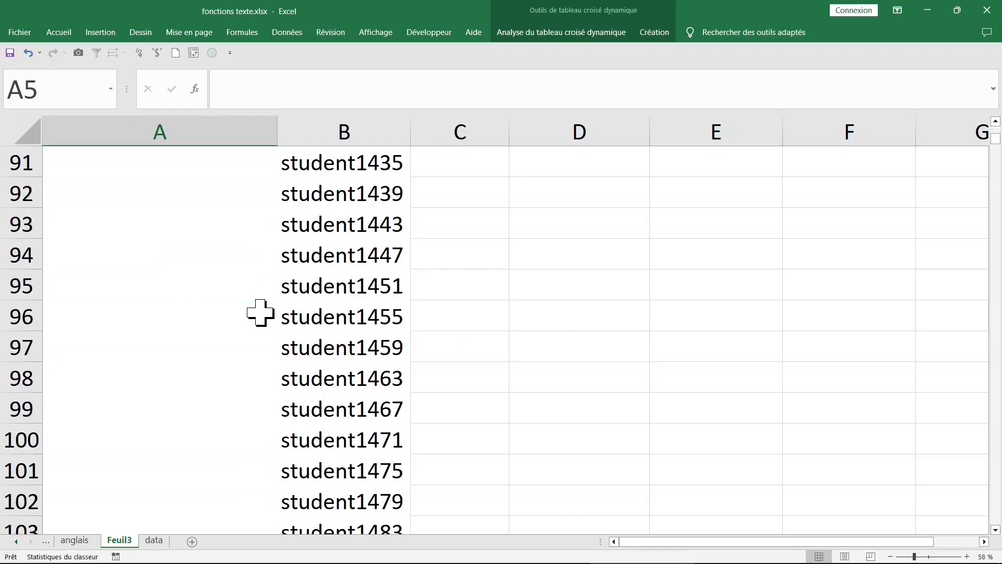
click(295, 319)
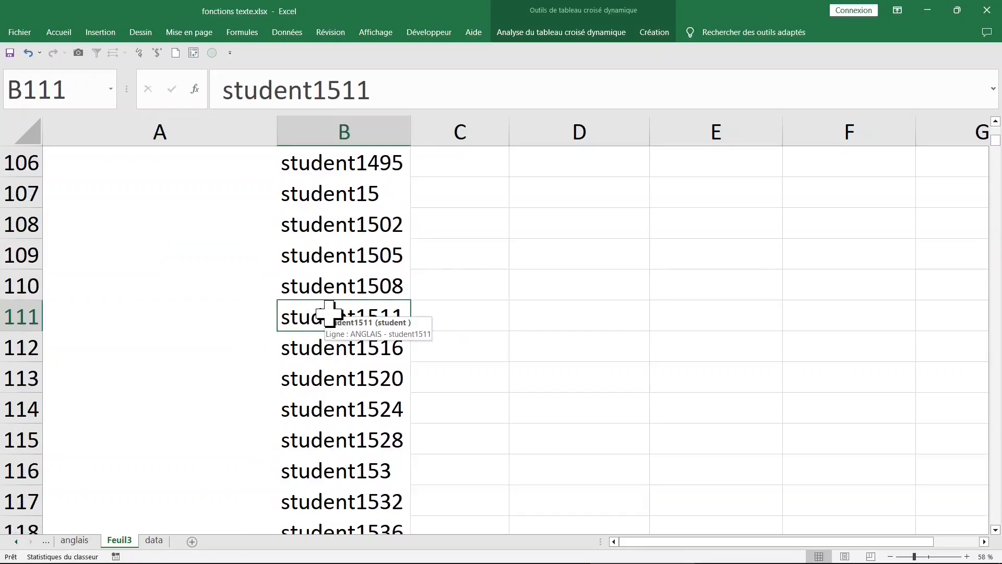
key(ctrl+Down)
key(ctrl+Down)
key(ctrl+Down)
key(ctrl+Down)
key(Left)
key(ctrl+Up)
key(ctrl+Up)
key(ctrl+Up)
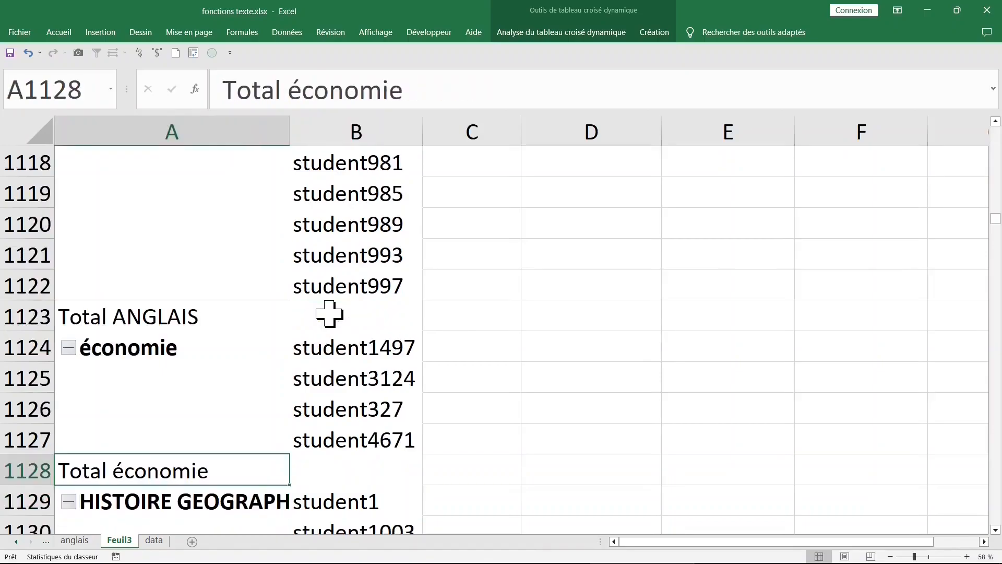
click(328, 313)
click(152, 316)
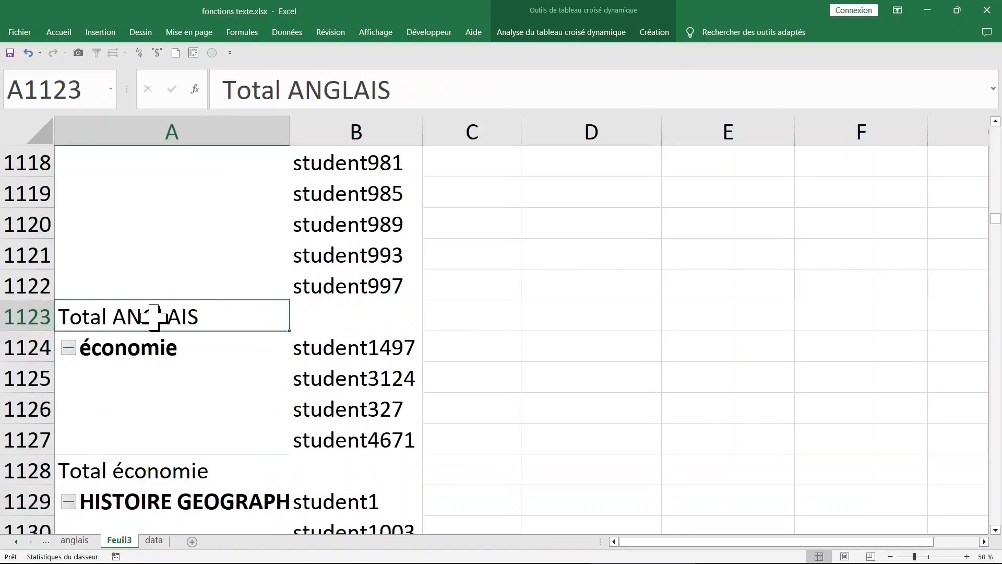
click(372, 323)
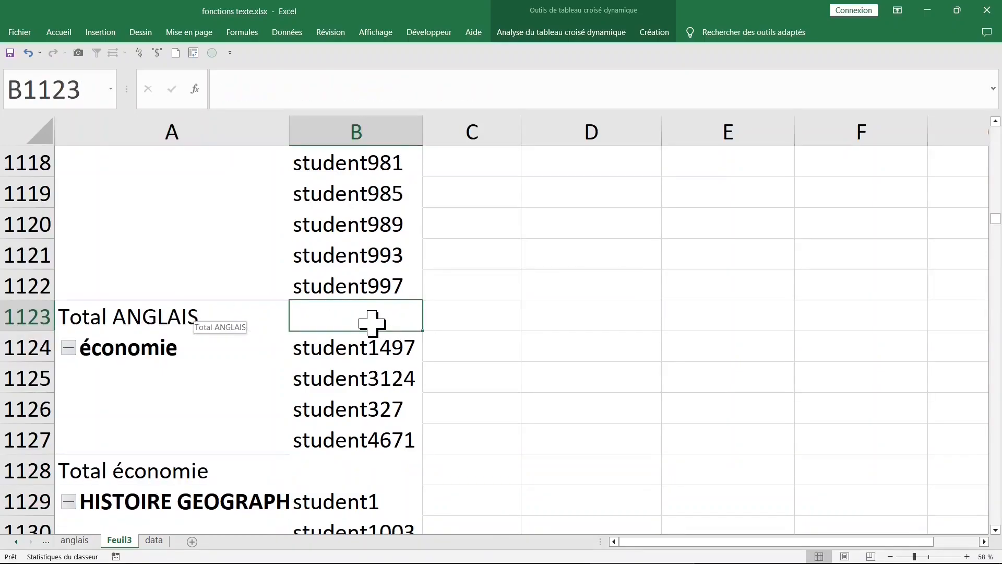
key(Up)
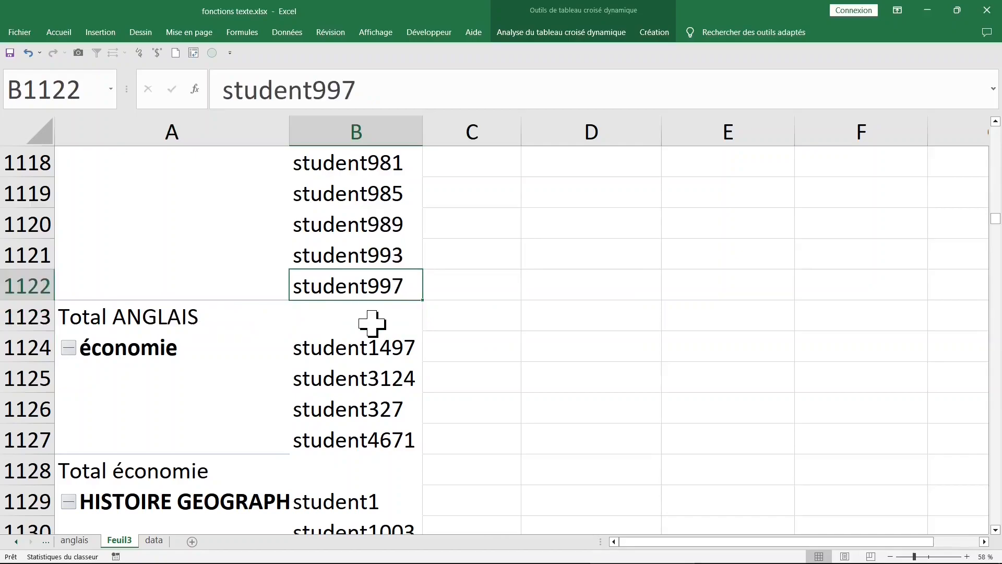
key(ctrl+Up)
Add the student field to the pivot table's values as a count, and close the field list
click(336, 223)
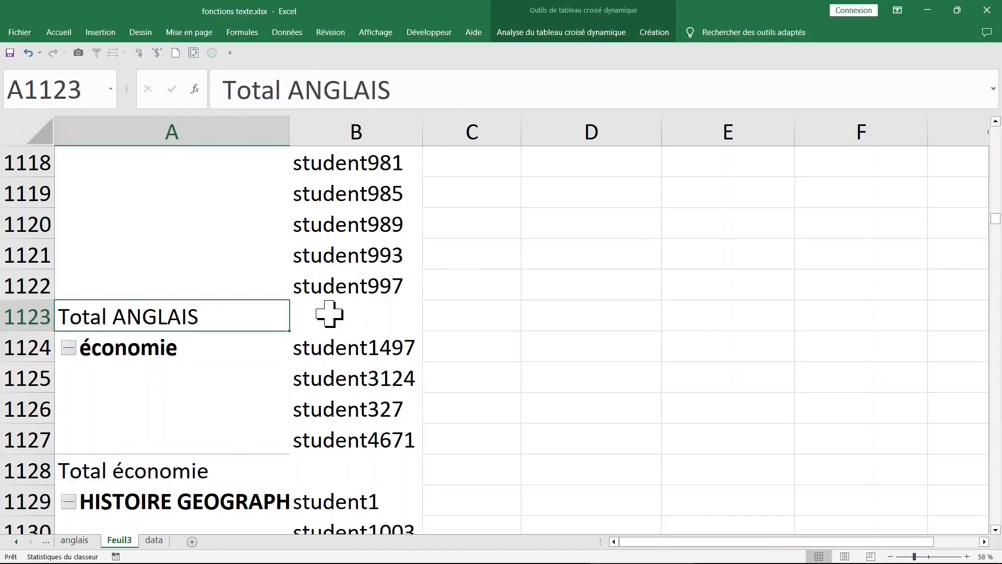
click(329, 314)
key(Left)
click(329, 314)
right_click(338, 226)
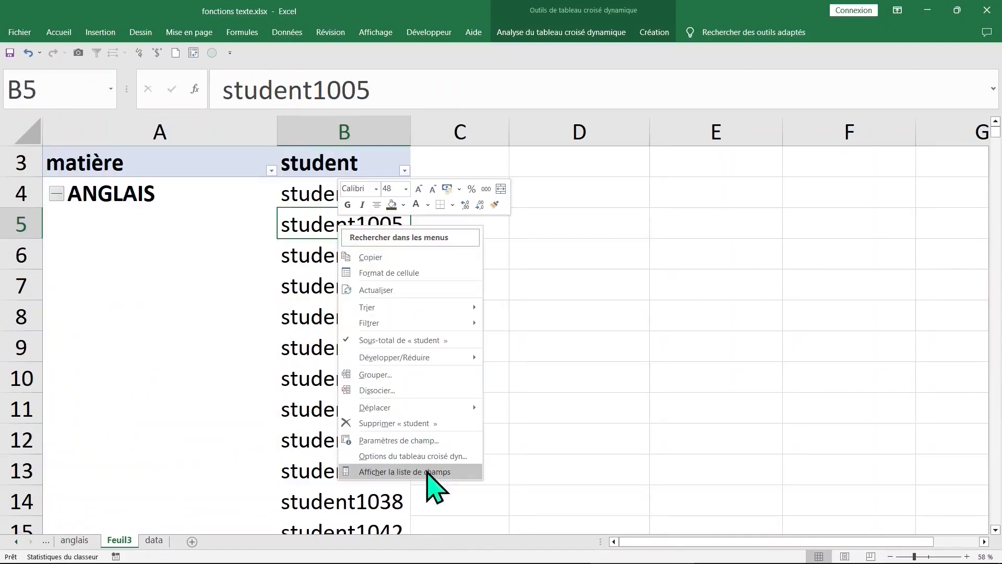
click(405, 472)
drag(581, 158, 835, 315)
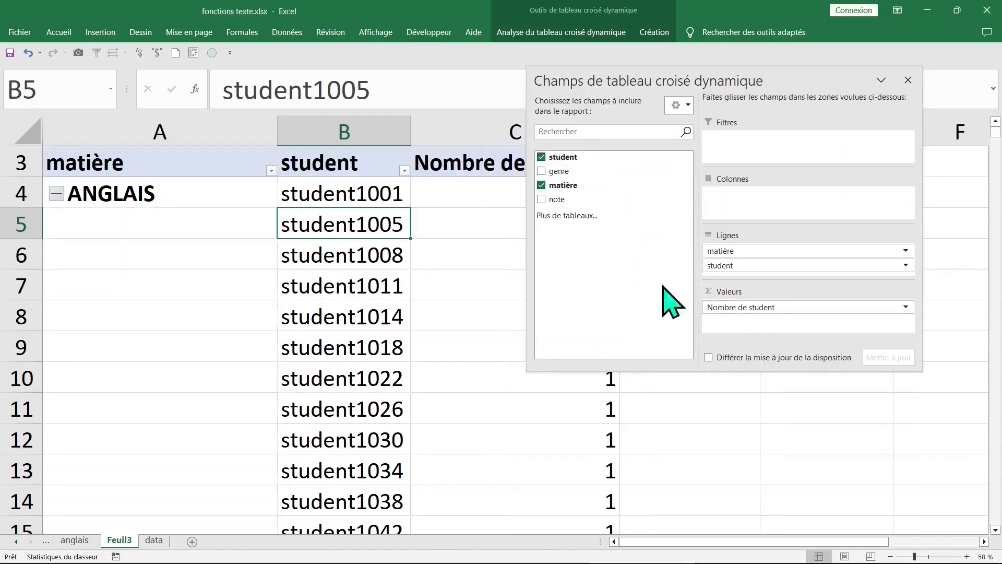
click(463, 246)
click(909, 81)
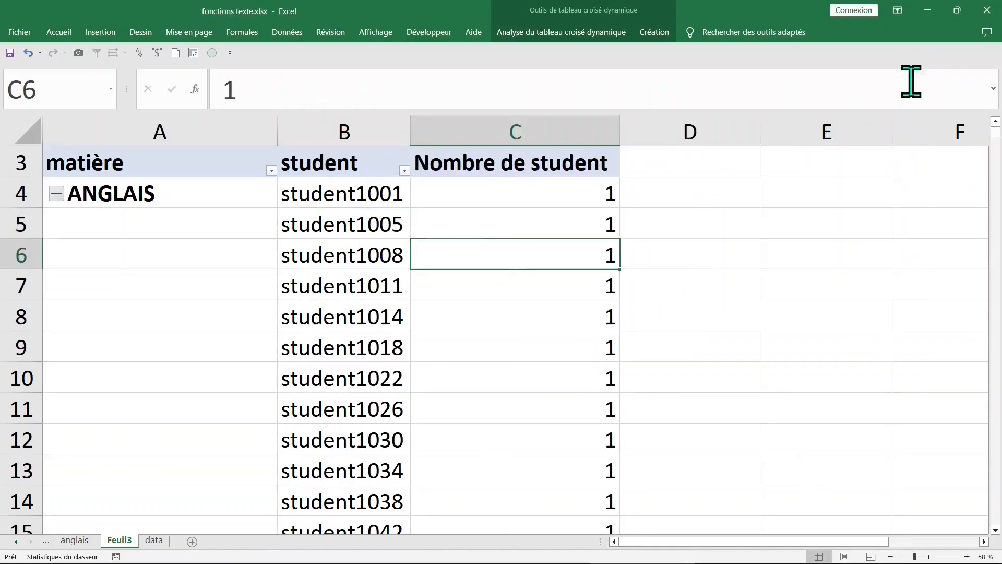
Collapse ANGLAIS, économie, HISTOIRE GEOGRAPHIE, informatique, LANGUE FRANCAISE and MATHEMATIQUES, and select their student counts
double_click(207, 213)
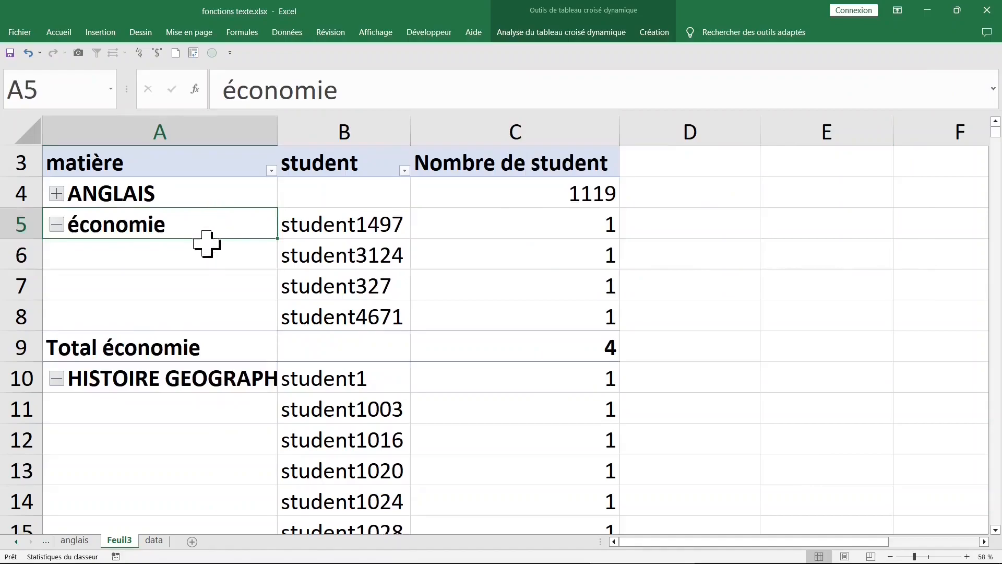
double_click(191, 229)
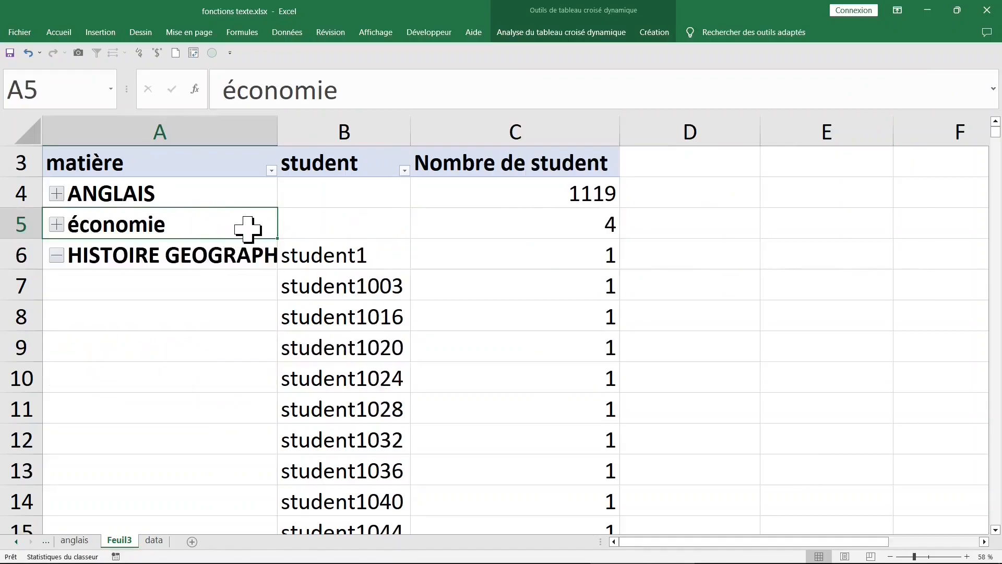
double_click(213, 259)
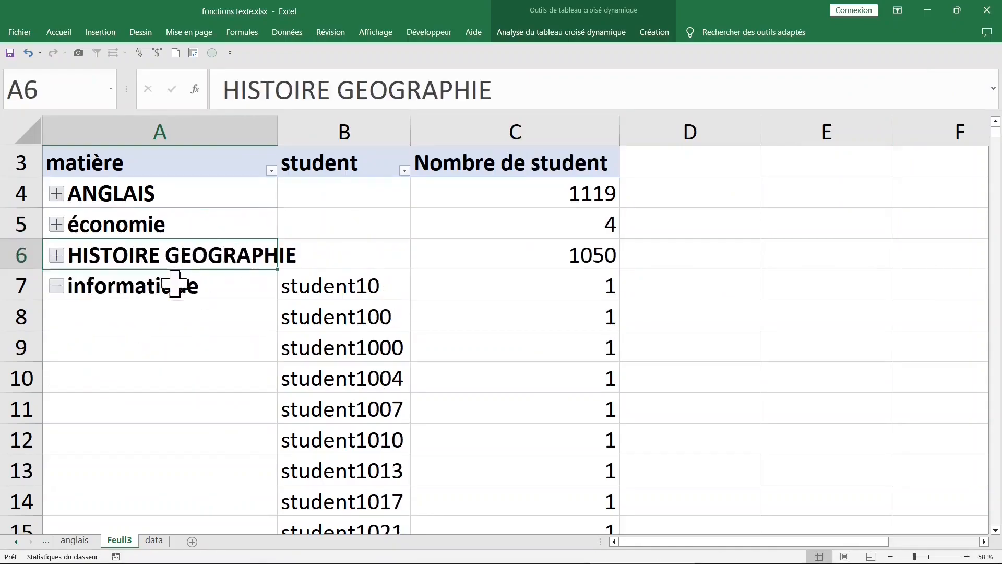
double_click(175, 284)
double_click(188, 315)
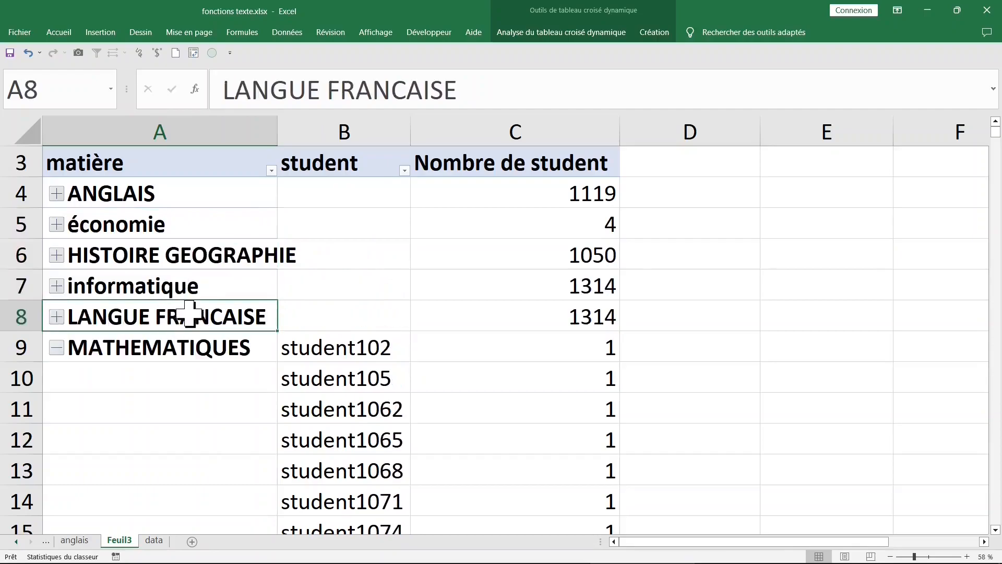
double_click(173, 353)
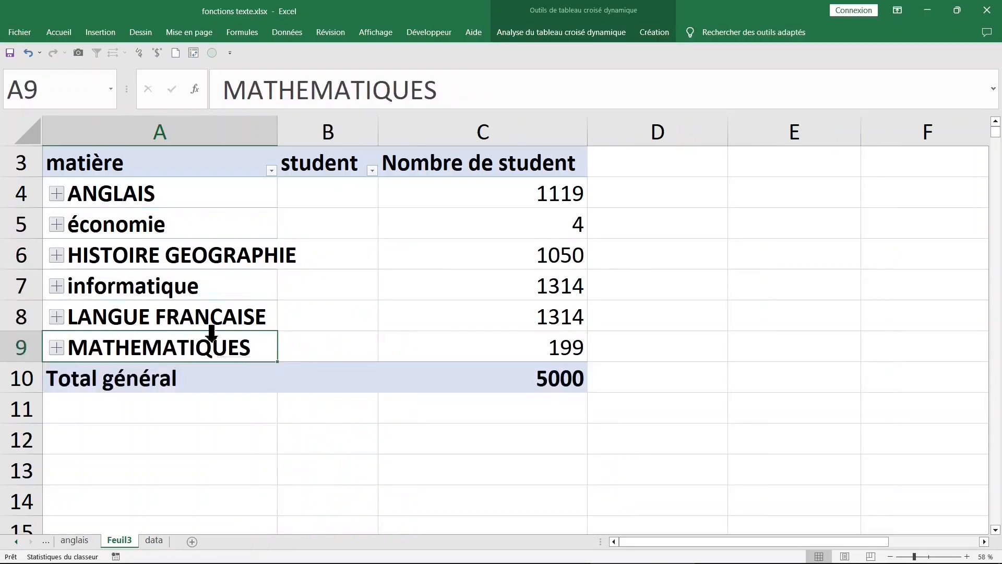
click(483, 201)
drag(479, 225, 488, 341)
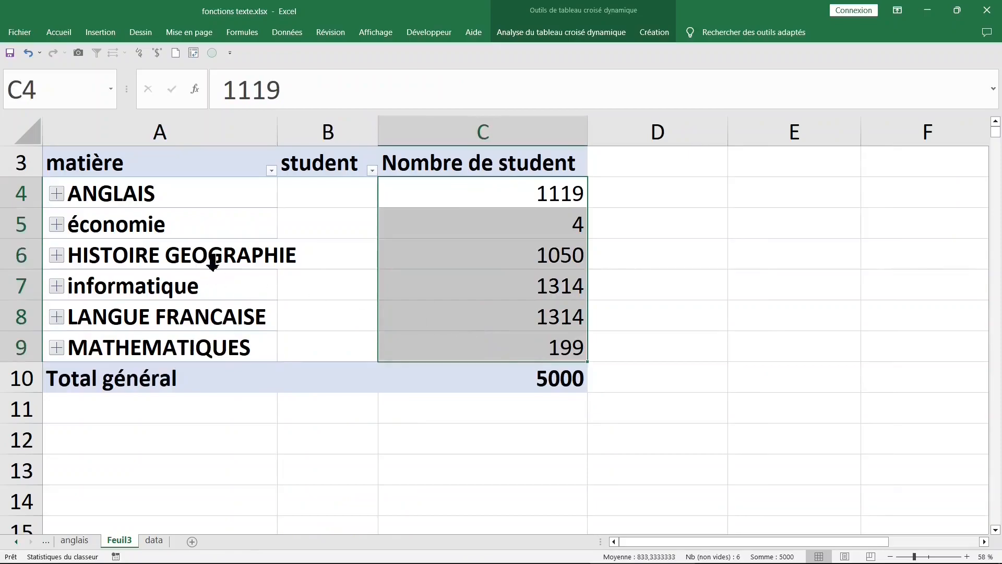
Expand the économie and ANGLAIS groups to list their individual students
click(138, 224)
double_click(138, 224)
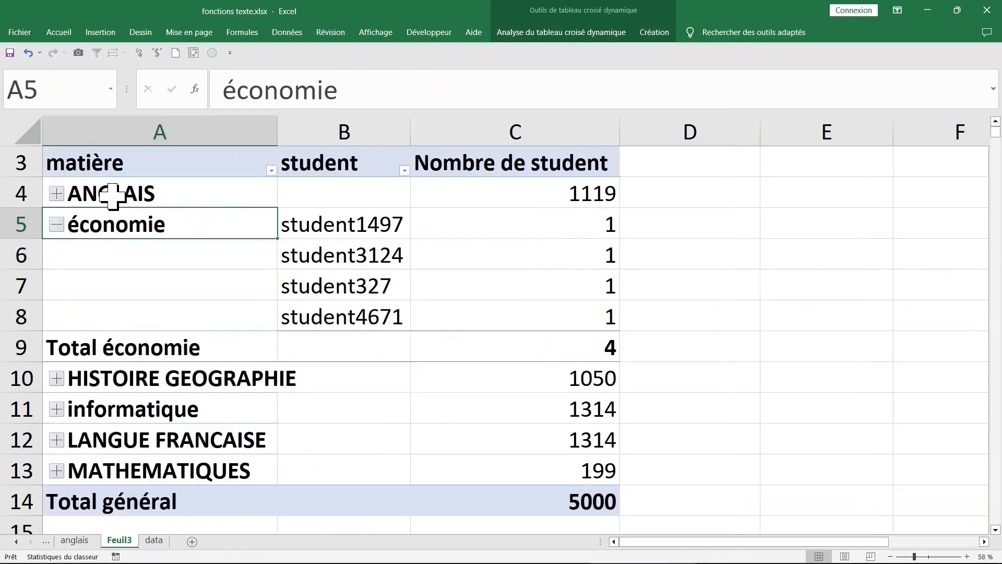
click(56, 194)
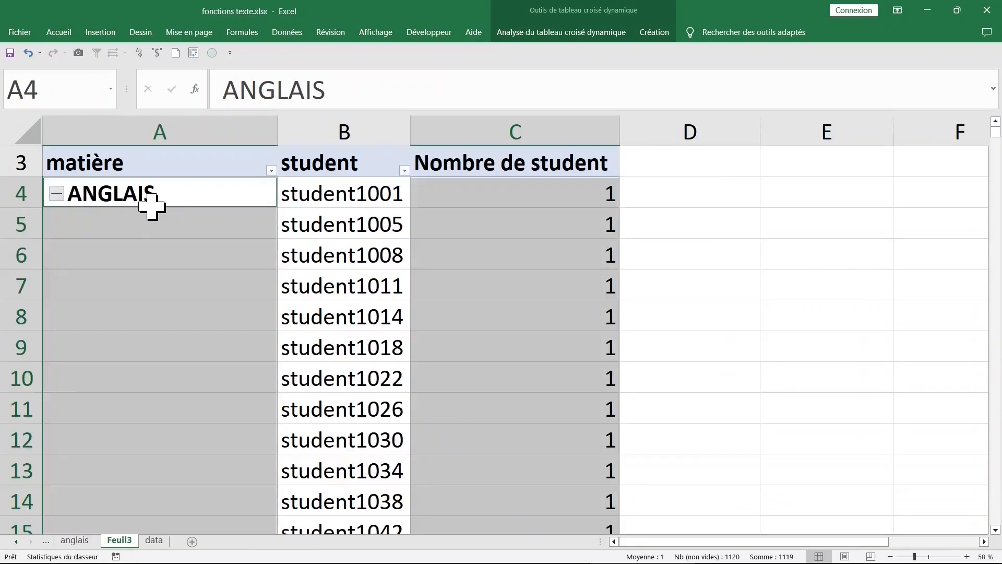
click(166, 229)
click(173, 248)
scroll(177, 284, down, 4)
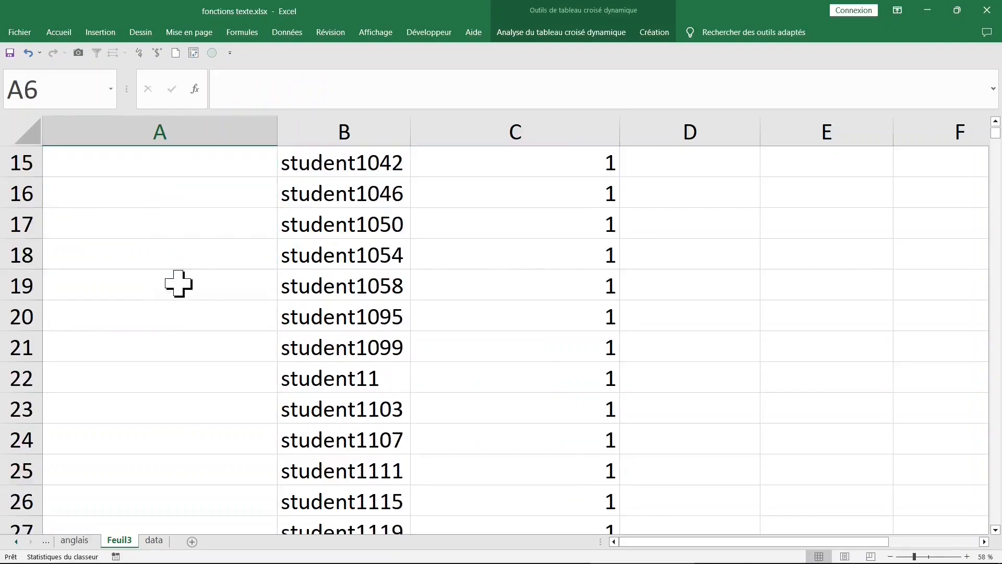
scroll(177, 284, up, 5)
Set the pivot table's report layout to repeat all item labels in the matière column
click(179, 284)
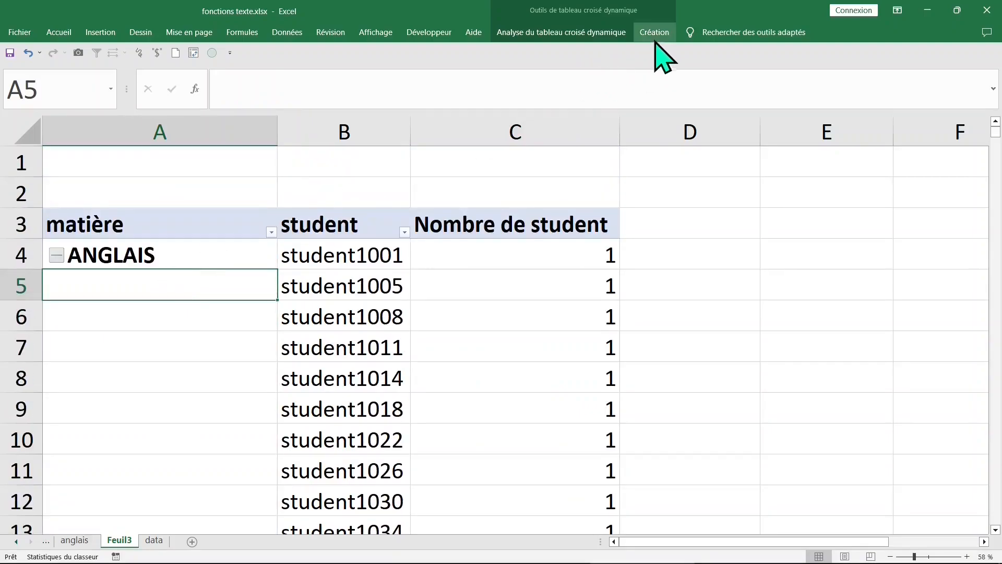
right_click(166, 310)
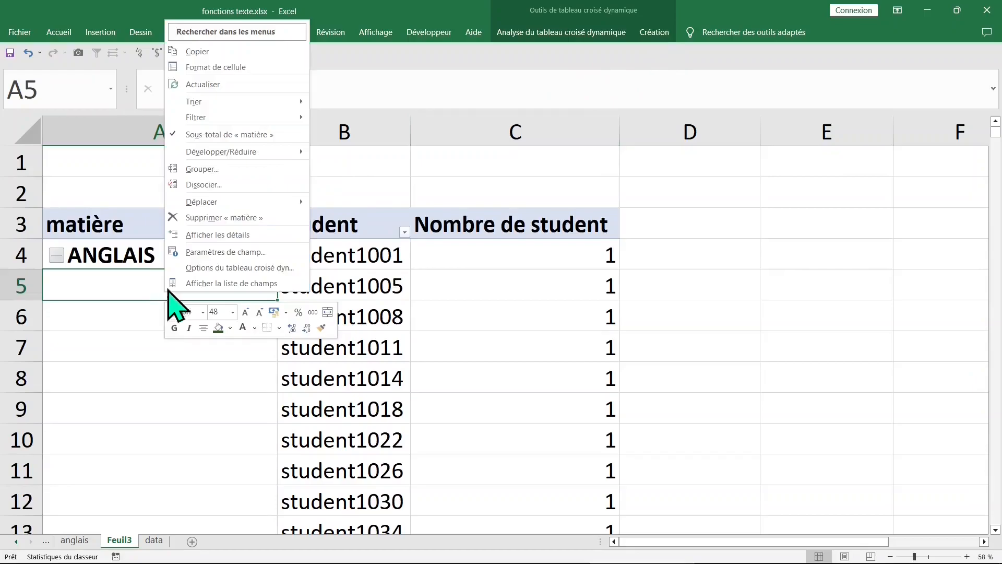
click(657, 32)
click(657, 33)
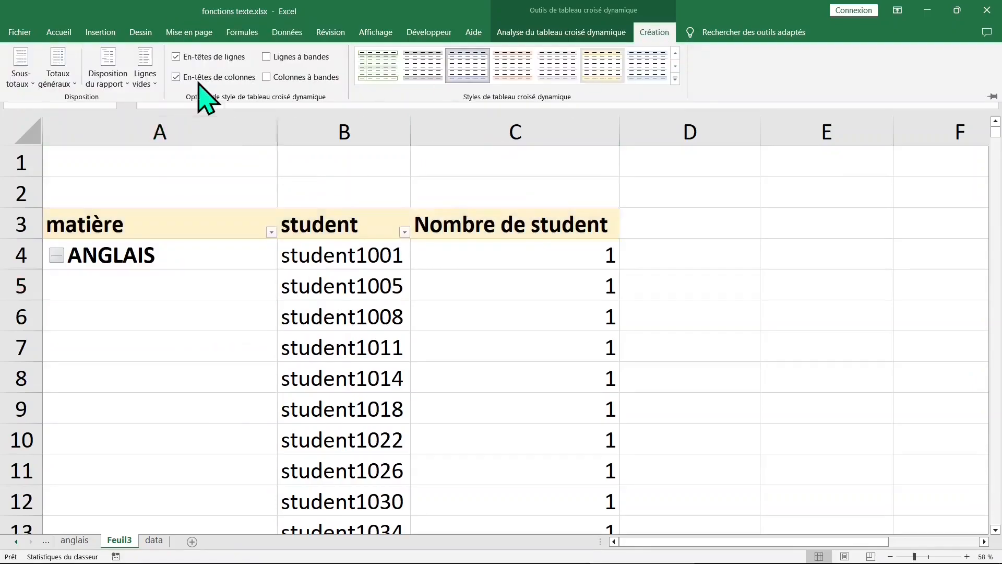
click(107, 79)
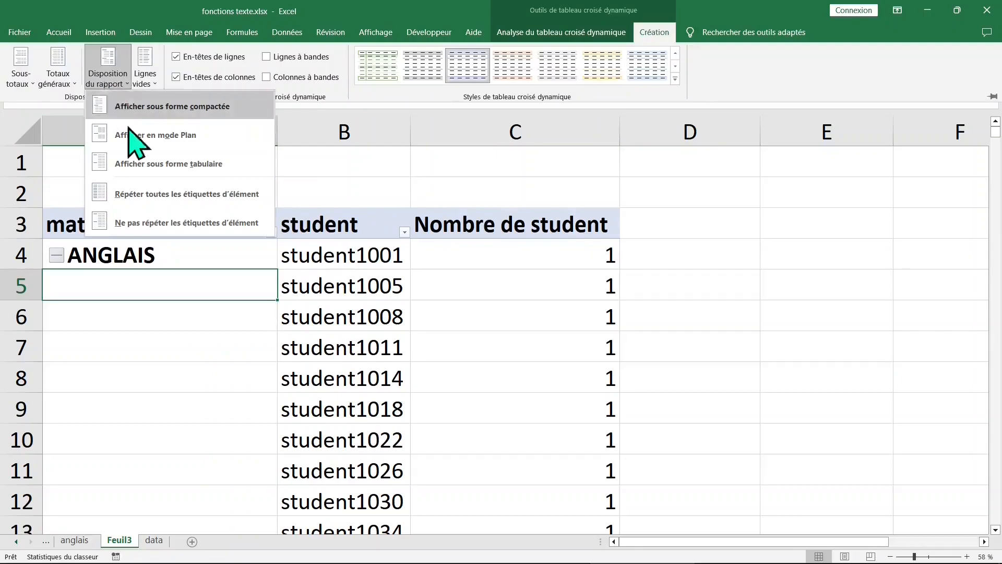
click(154, 194)
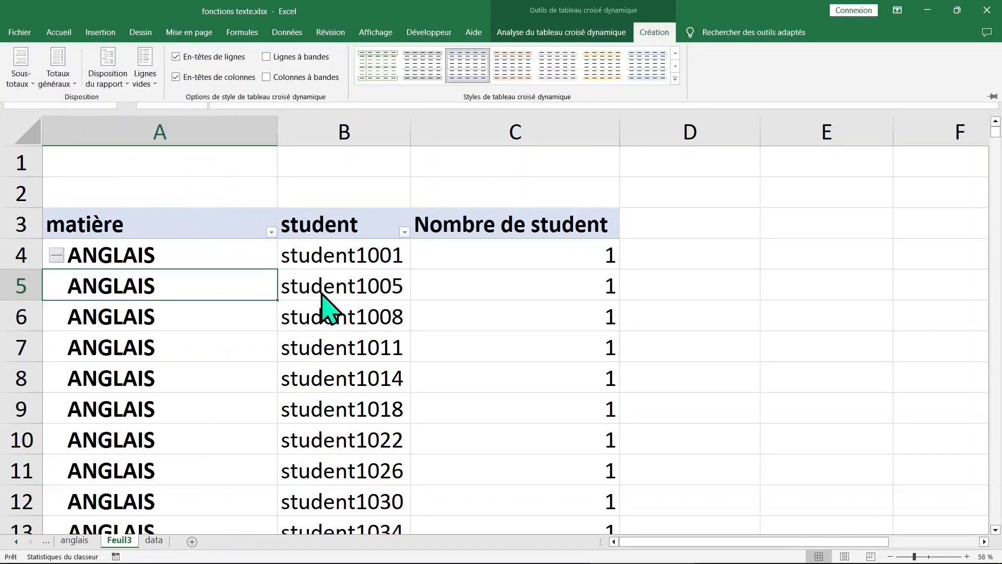
Examine the repeated ANGLAIS labels beside each student, down to the pivot table's grand total row
scroll(331, 287, down, 20)
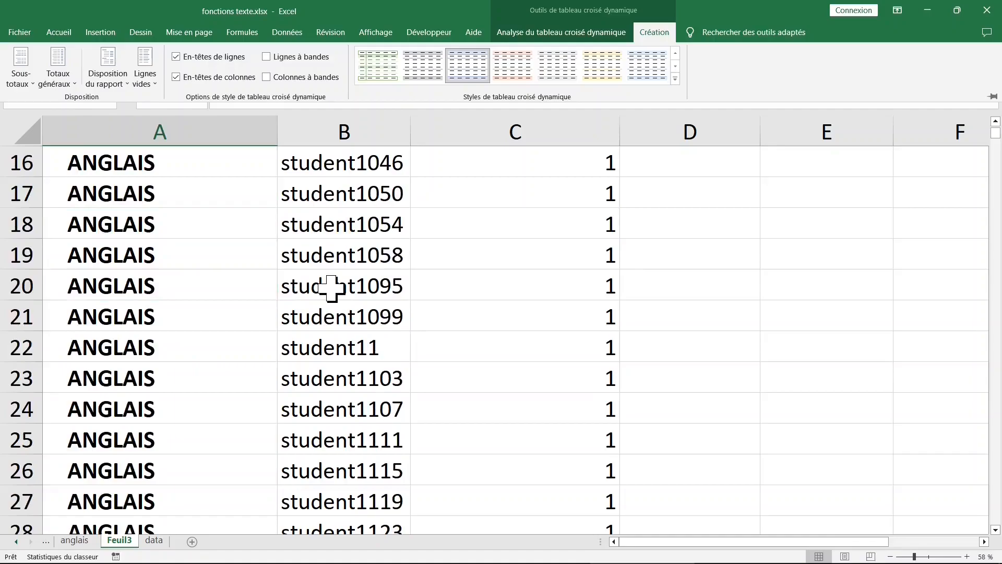
scroll(332, 287, down, 12)
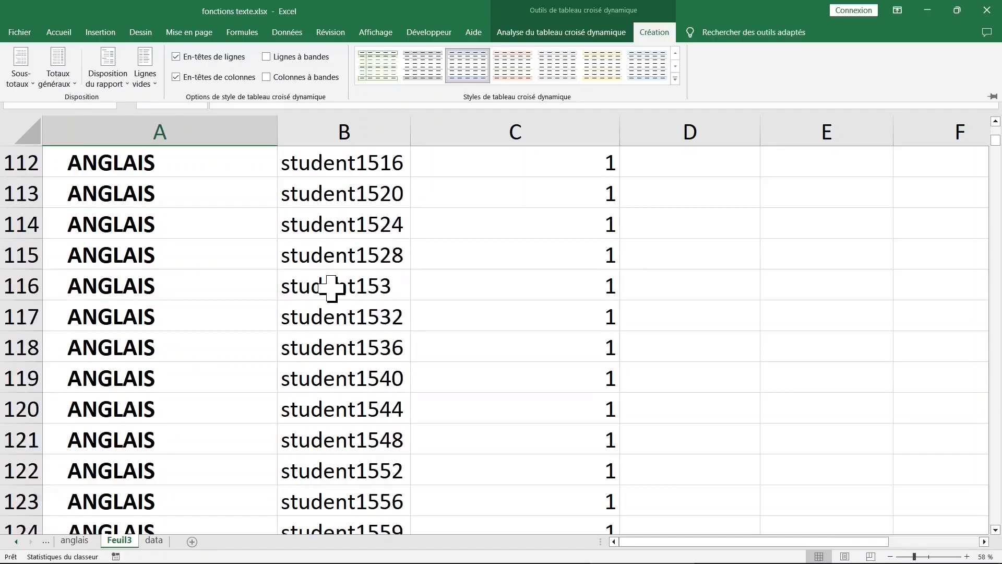
click(140, 286)
key(Page_Down)
key(Page_Down)
key(Page_Down)
key(Page_Down)
key(Page_Down)
key(Page_Down)
key(Page_Down)
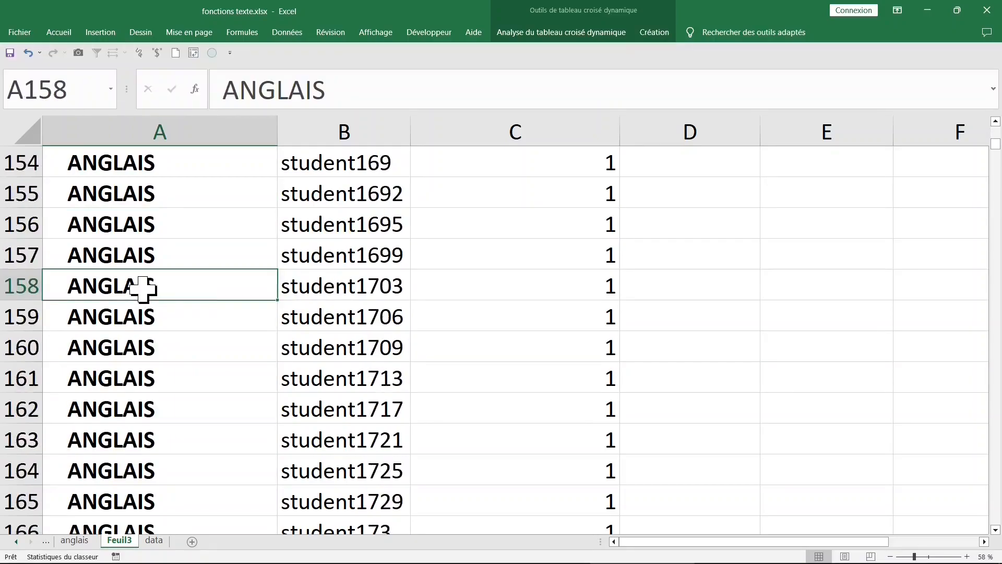
key(Page_Down)
key(Page_Down)
key(Page_Down)
key(Page_Down)
key(Page_Down)
key(Page_Down)
key(Page_Down)
key(Page_Down)
key(Page_Down)
key(Page_Down)
key(Page_Down)
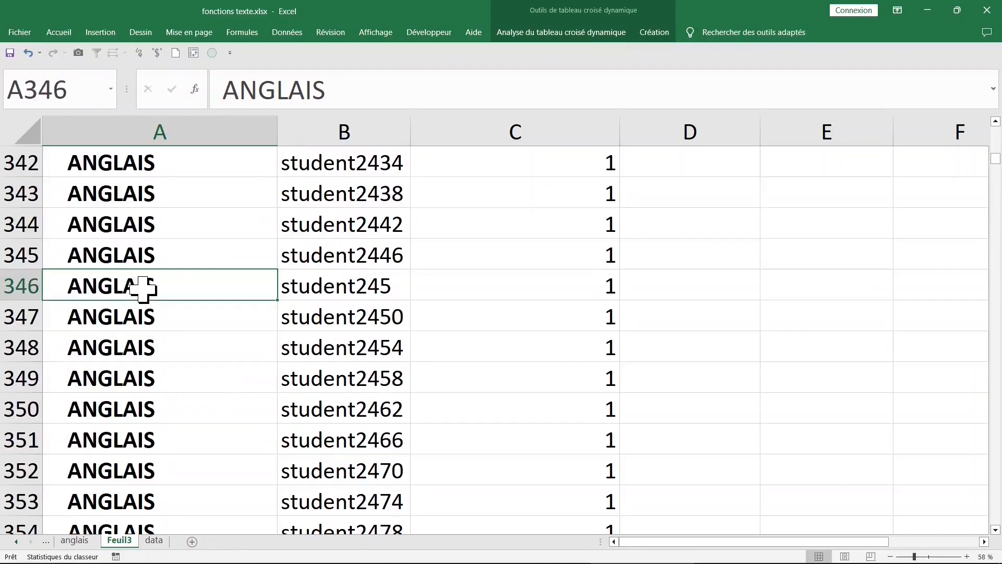
scroll(142, 289, down, 20)
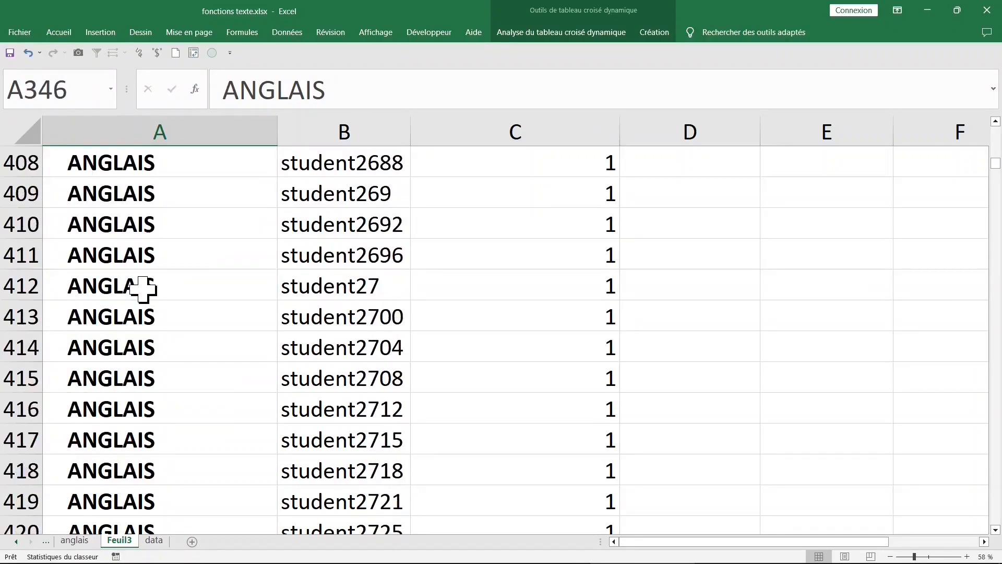
scroll(143, 288, down, 20)
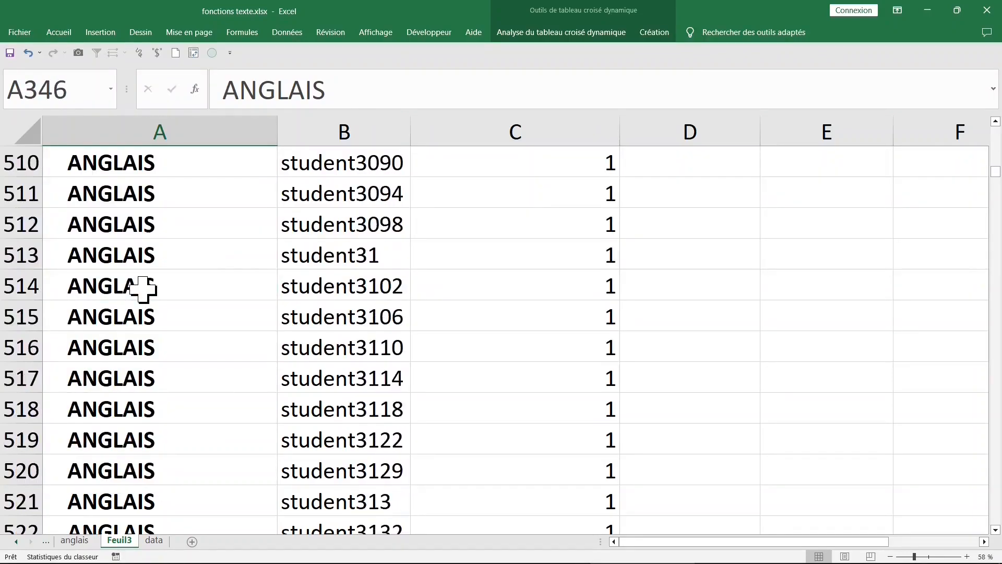
scroll(142, 289, down, 20)
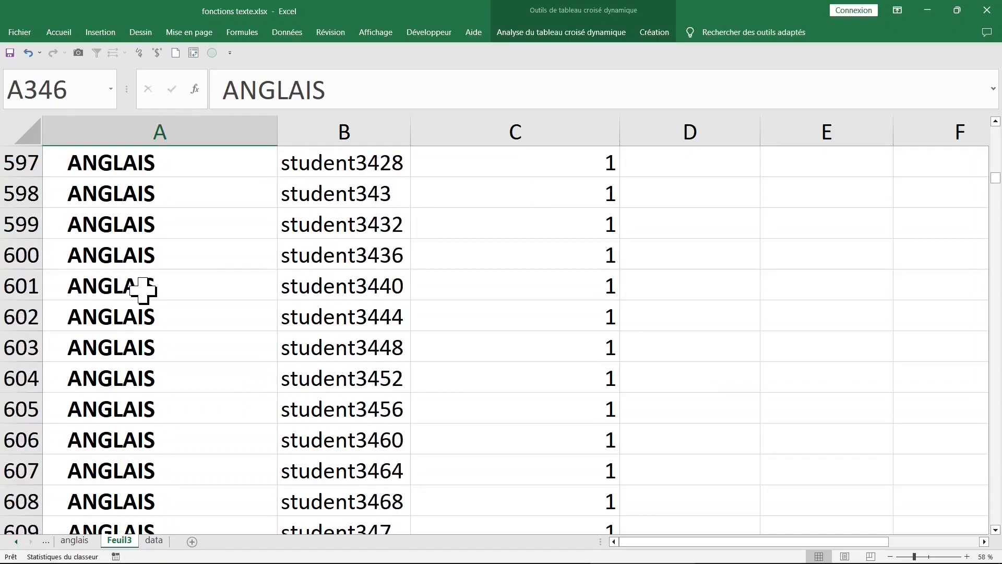
scroll(143, 289, down, 20)
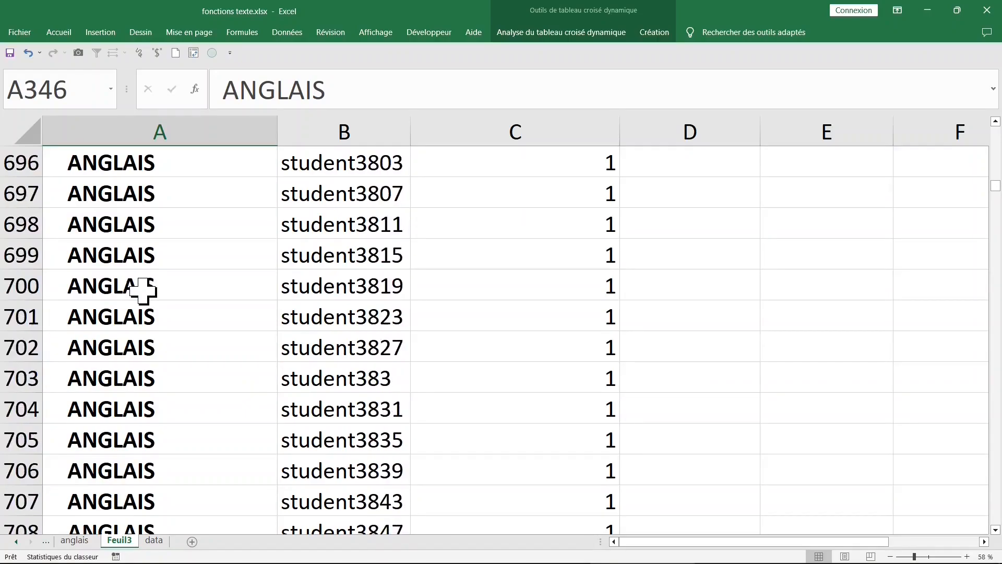
key(Page_Down)
key(Page_Down)
key(Page_Down)
key(Page_Down)
key(Page_Down)
key(Page_Down)
key(Page_Down)
key(Page_Down)
key(Page_Down)
key(Page_Down)
key(Page_Down)
key(Page_Down)
key(Page_Down)
key(Page_Down)
key(Page_Down)
key(Page_Down)
key(Page_Down)
key(Page_Down)
key(Page_Down)
key(Page_Down)
key(Page_Down)
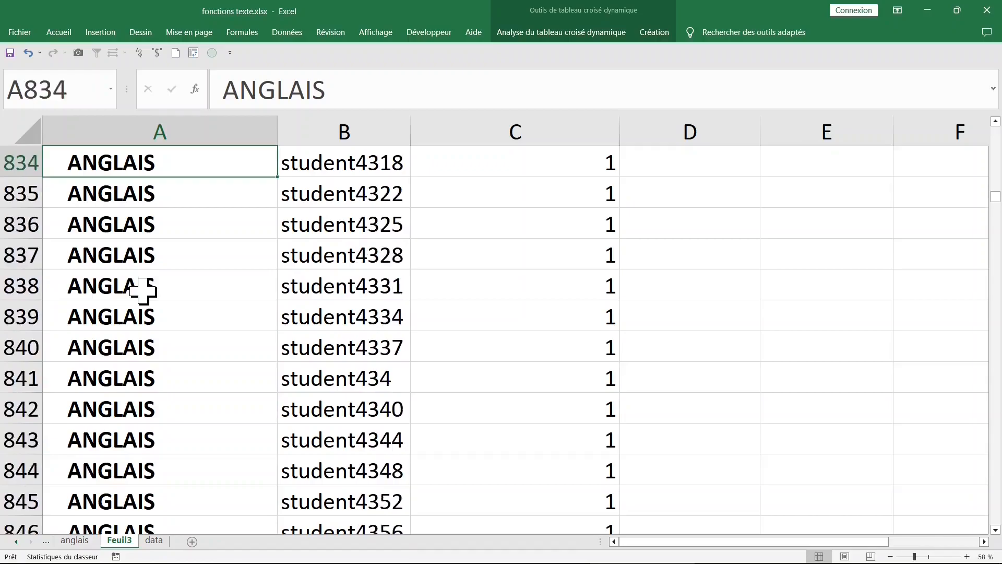
key(Page_Down)
key(Page_Down)
key(Page_Down)
key(Page_Down)
key(Page_Down)
key(Page_Down)
key(Page_Down)
key(Page_Down)
key(Page_Down)
key(Page_Down)
key(Page_Down)
key(Page_Down)
key(Page_Down)
key(Page_Down)
key(Page_Down)
key(Page_Down)
key(Page_Down)
key(Page_Down)
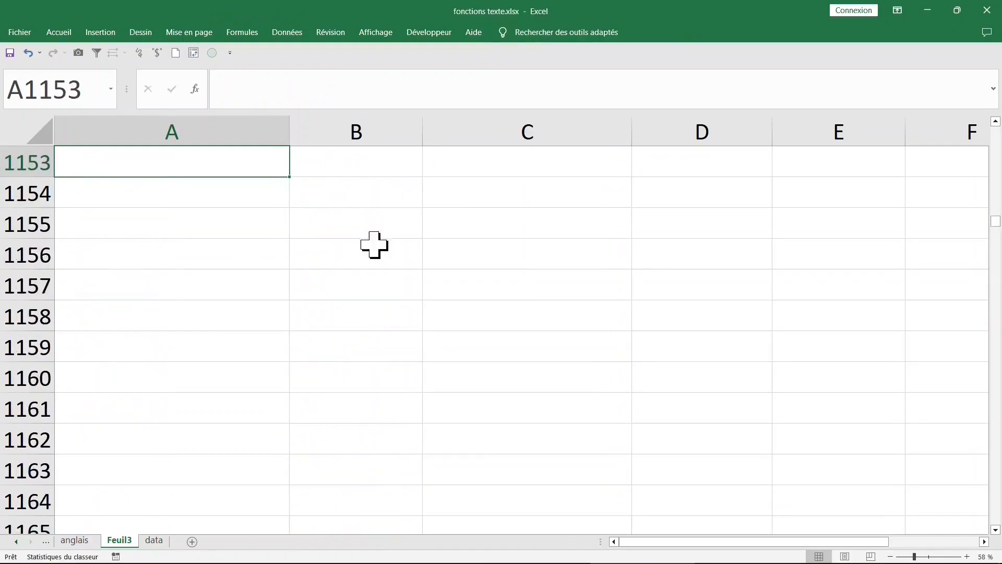
key(Page_Up)
key(Page_Up)
key(Page_Up)
key(Page_Up)
key(Page_Up)
key(Page_Up)
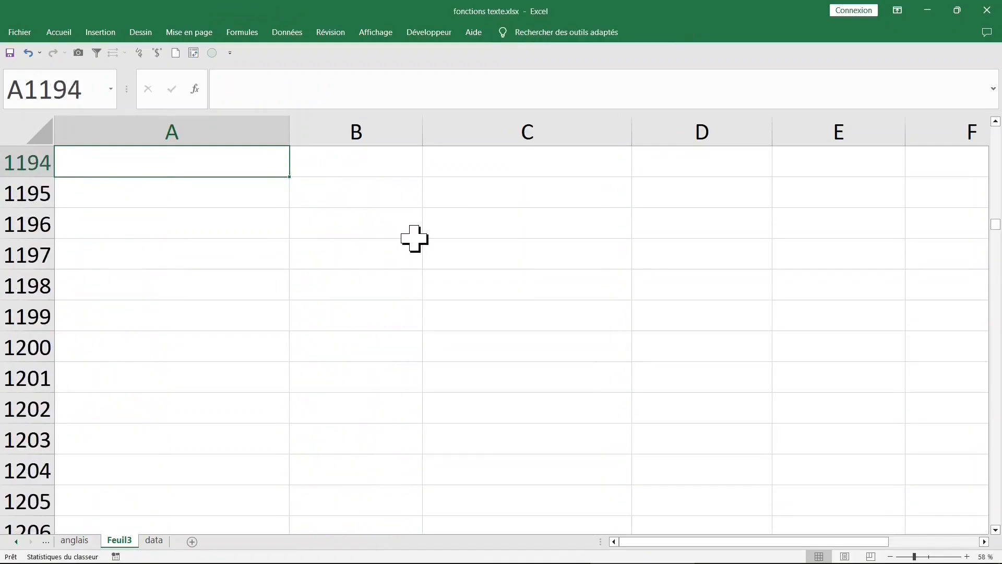
key(Page_Up)
key(Page_Up)
key(Page_Up)
key(Page_Up)
key(Page_Up)
key(Page_Up)
key(Page_Up)
key(Page_Up)
key(Page_Up)
key(Page_Up)
key(Page_Up)
key(Page_Up)
key(Page_Up)
key(Page_Up)
key(Page_Up)
key(Page_Up)
key(Page_Up)
key(Page_Up)
key(Page_Up)
key(Page_Up)
key(Page_Up)
key(Page_Down)
key(Page_Down)
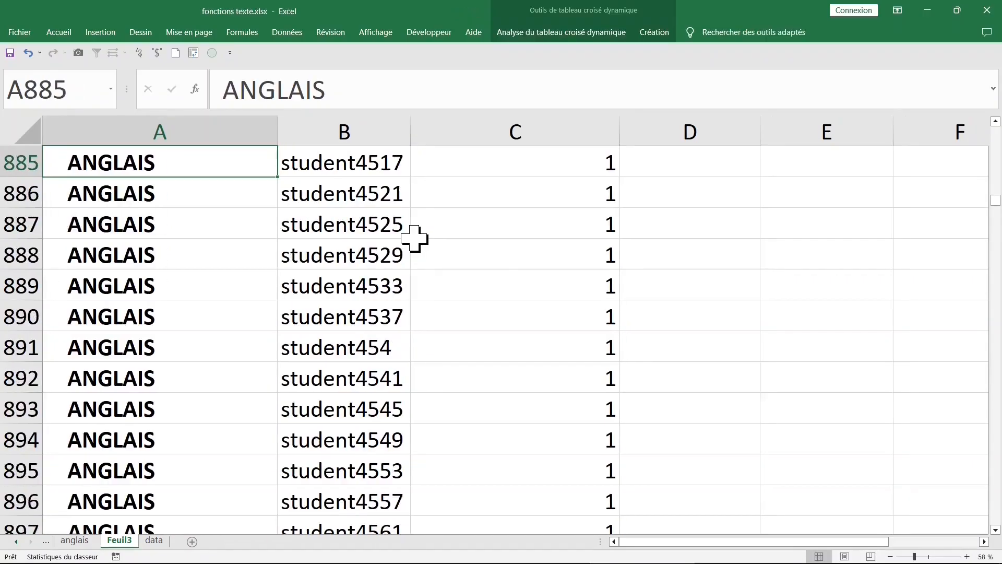
key(ctrl+Down)
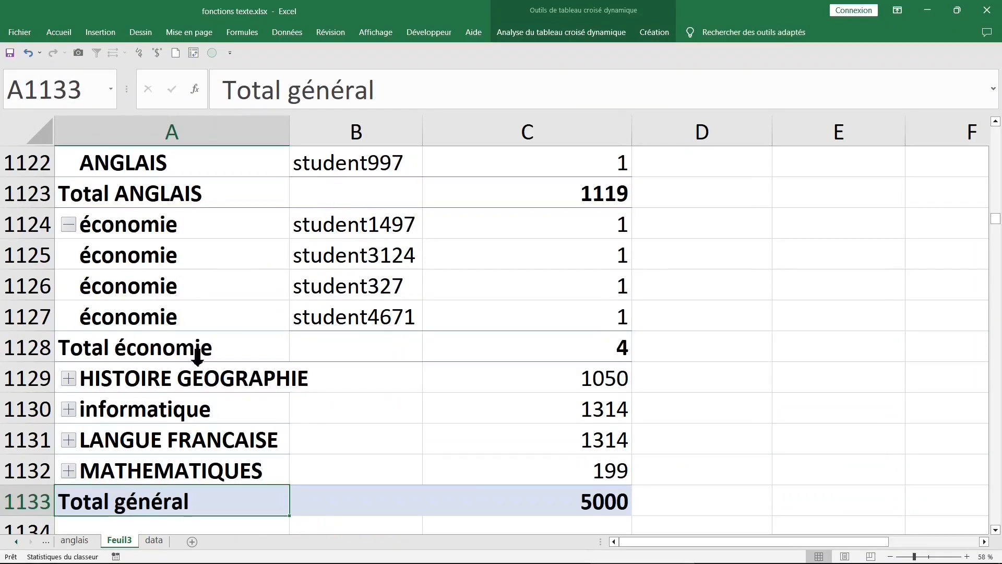
Expand the HISTOIRE GEOGRAPHIE group and check its repeated labels down to the grand total row
click(72, 380)
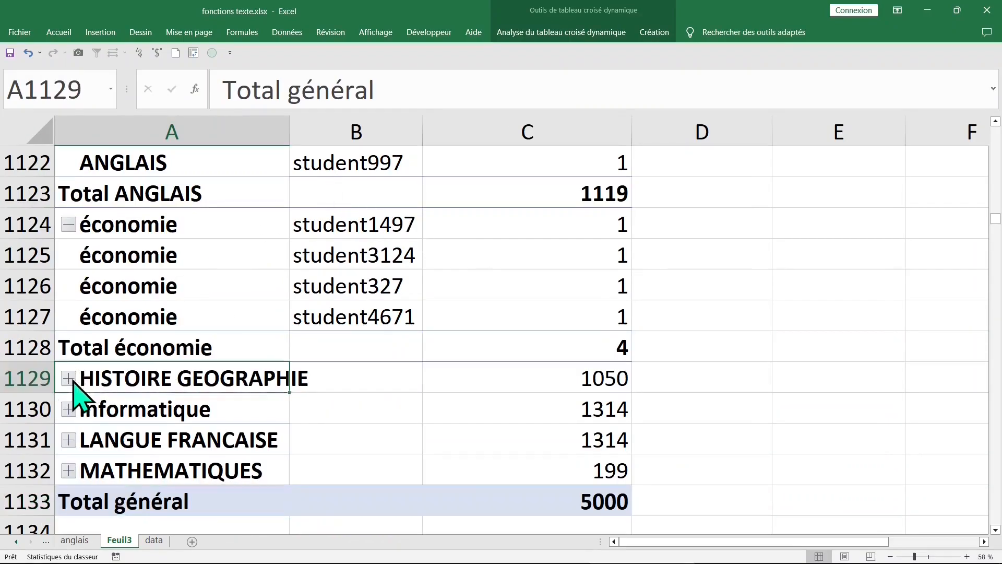
scroll(107, 388, down, 19)
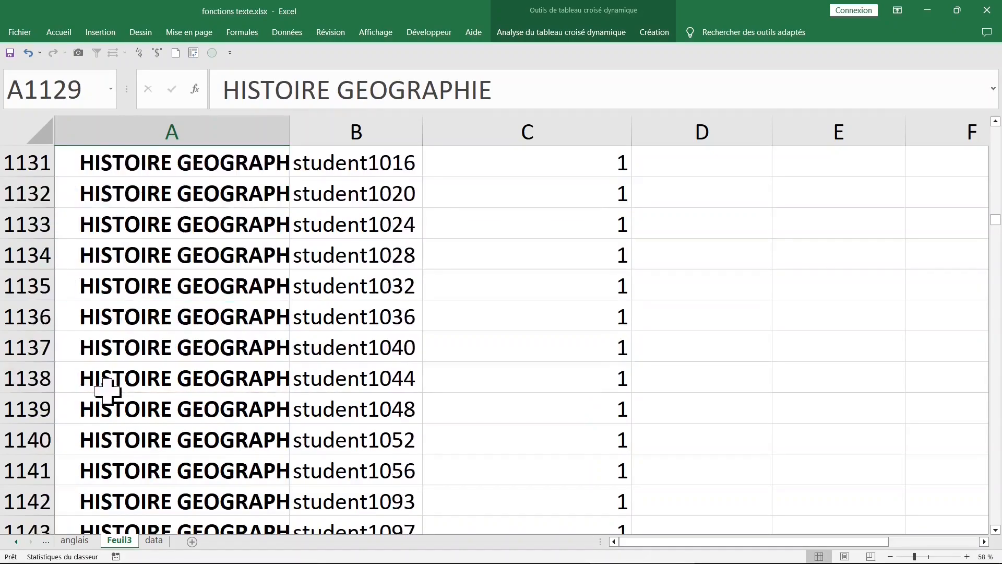
scroll(107, 389, down, 15)
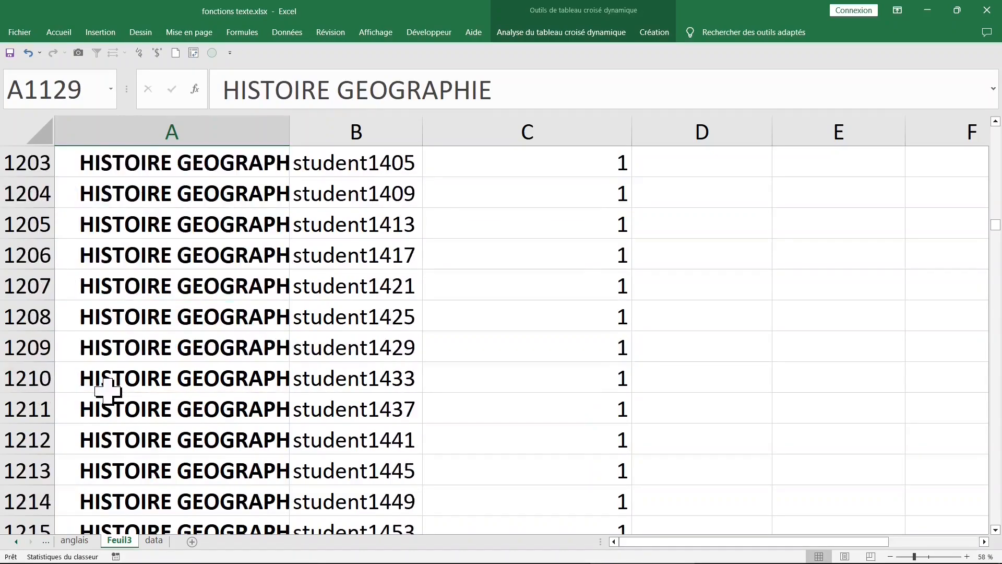
key(ctrl+Down)
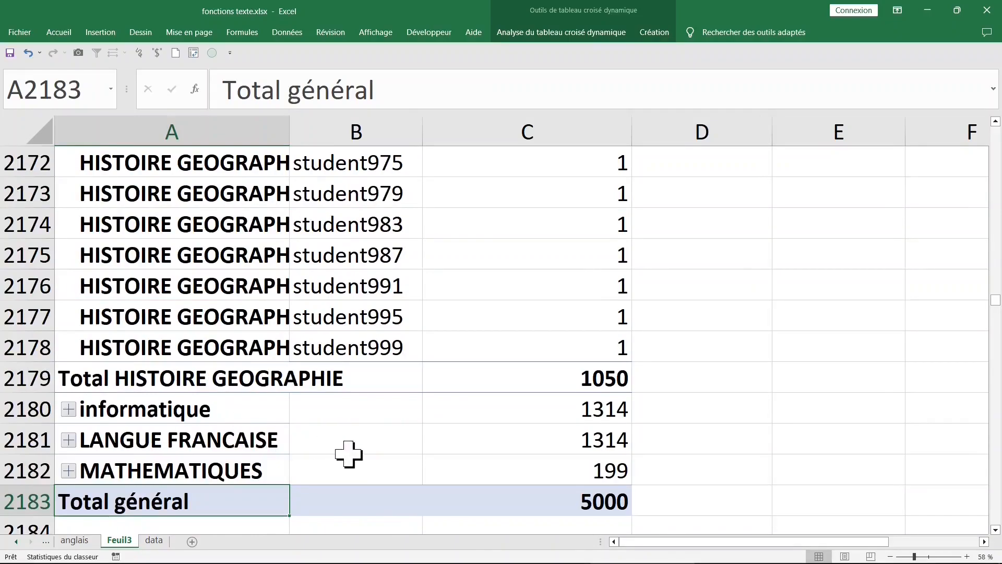
Extract the source records behind the LANGUE FRANCAISE count to a new sheet and fit the matière column to its contents
click(600, 442)
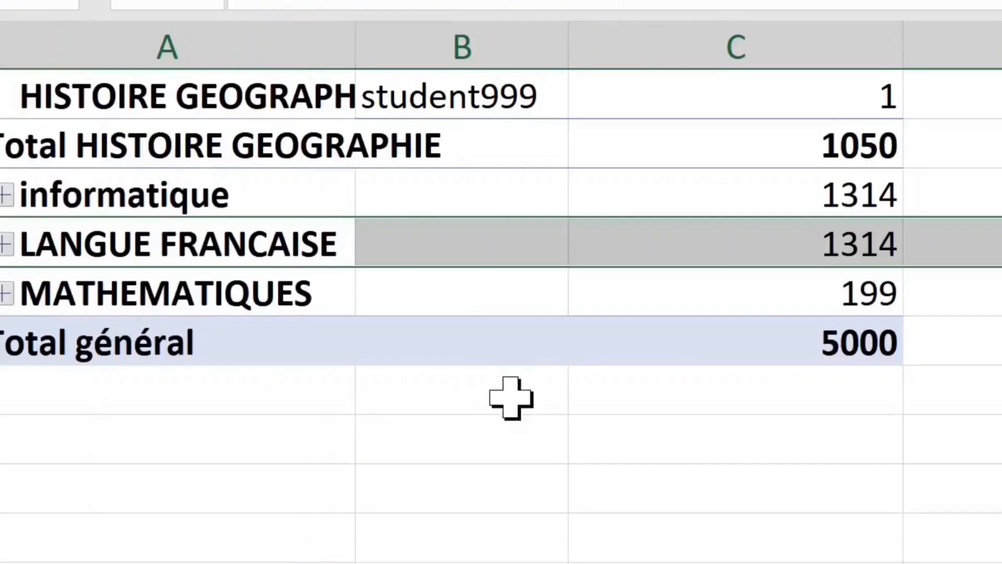
double_click(845, 243)
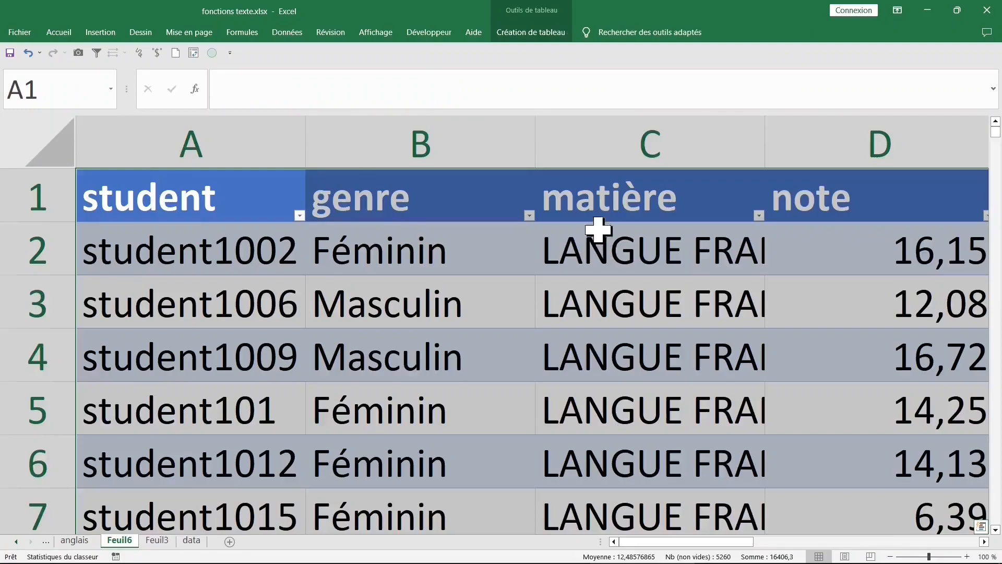
scroll(636, 261, down, 2)
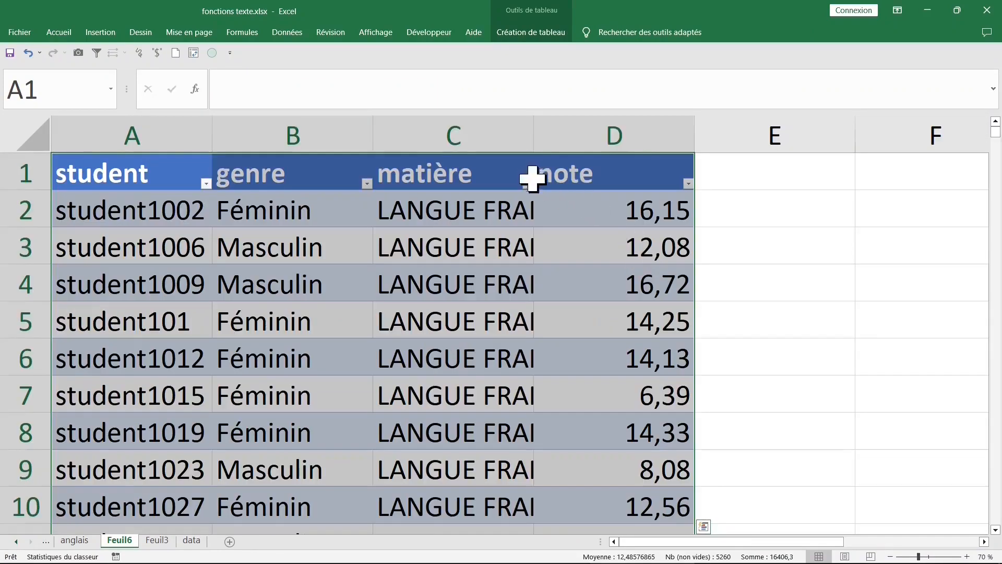
double_click(534, 130)
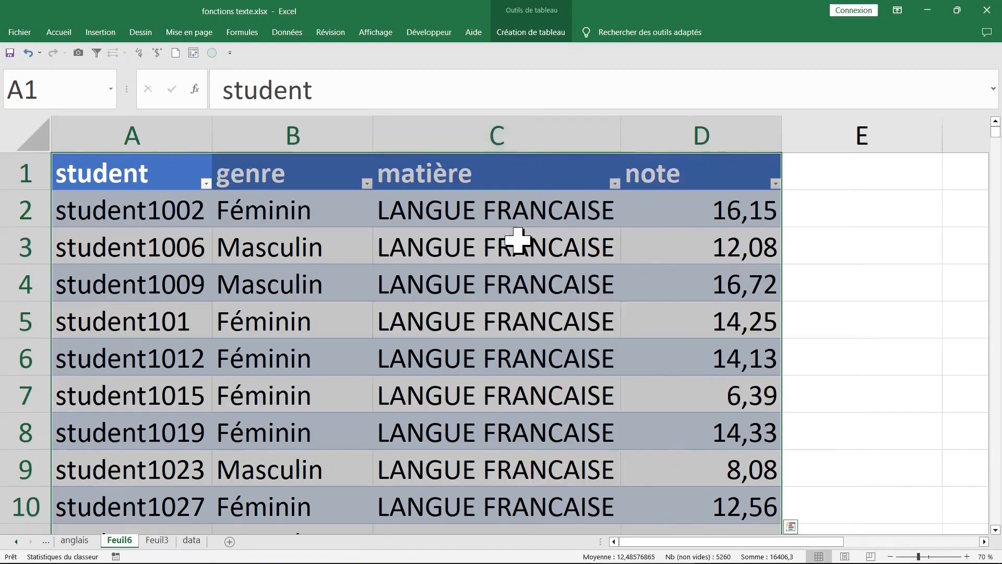
scroll(519, 253, down, 2)
scroll(519, 255, up, 1)
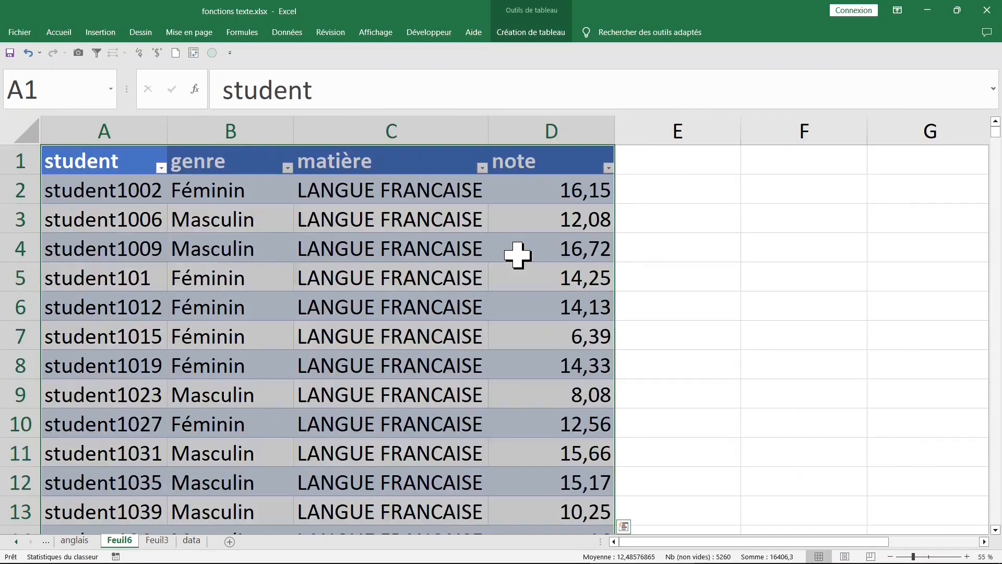
Return to the pivot table, extract the MATHEMATIQUES records to a new sheet and fit its matière column to the contents
click(416, 127)
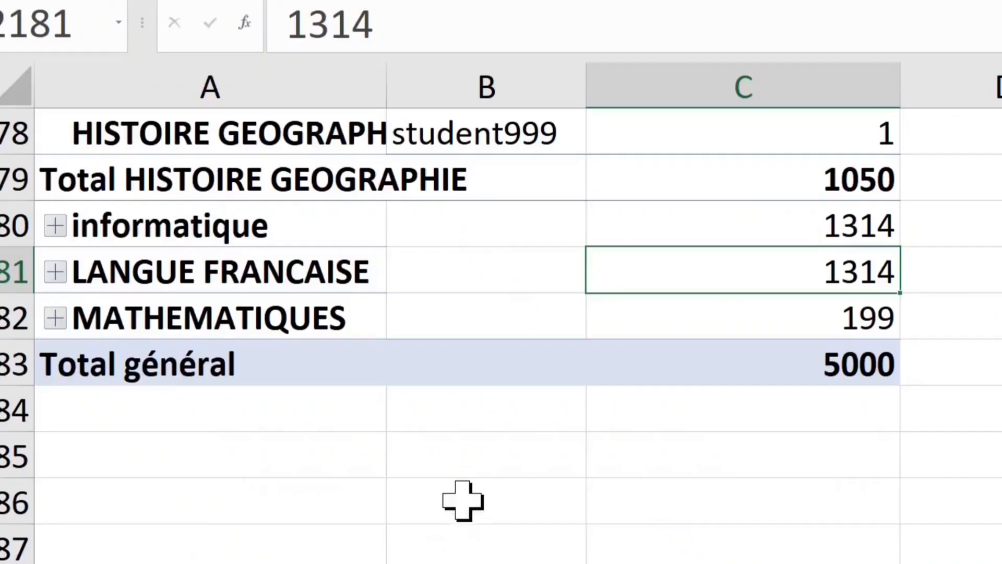
click(563, 282)
double_click(564, 284)
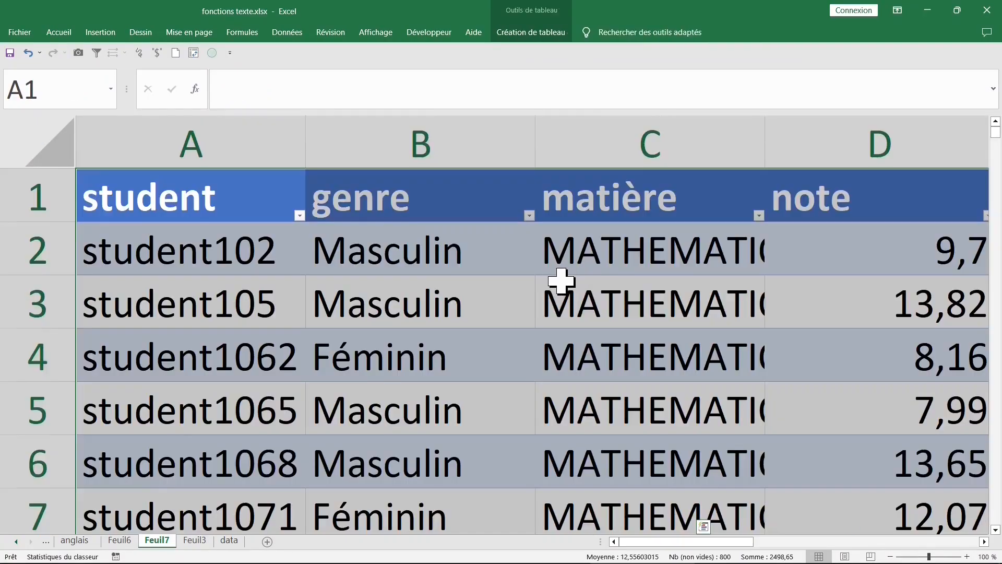
scroll(566, 261, down, 2)
double_click(535, 143)
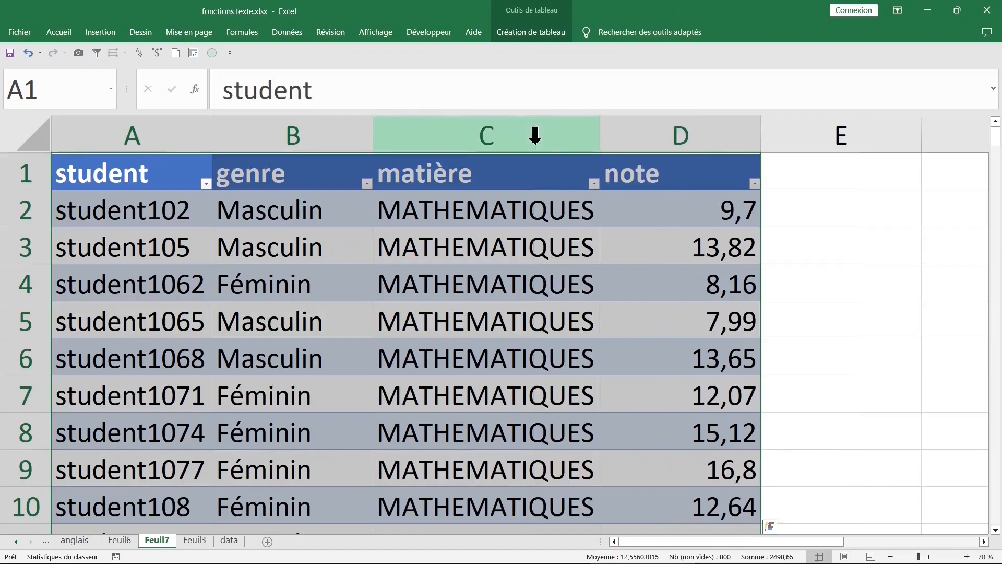
From the pivot table on Feuil3, extract the informatique records to a new sheet, then go back to Feuil3
key(ctrl+Page_Down)
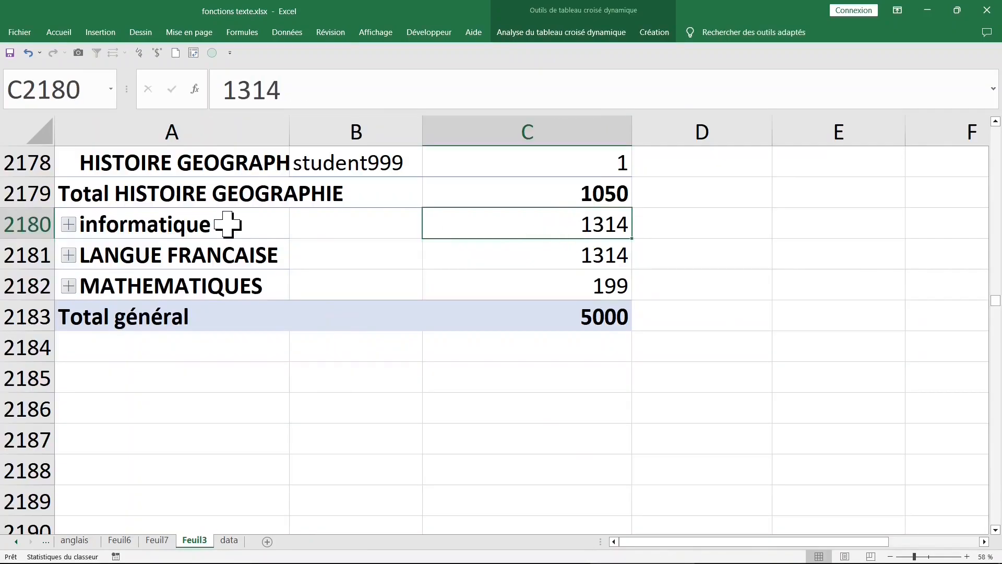
double_click(545, 223)
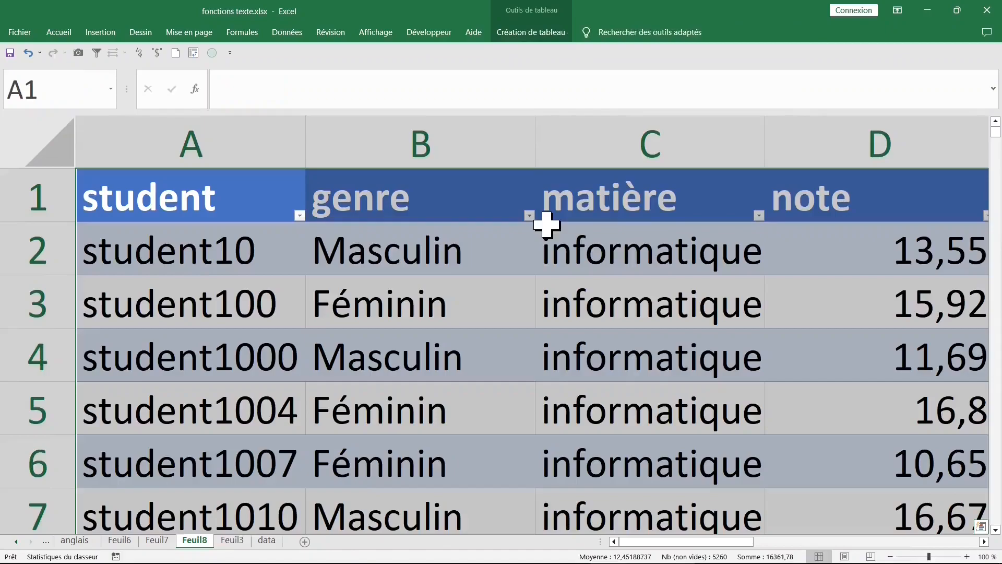
ctrl+scroll(527, 255, down, 3)
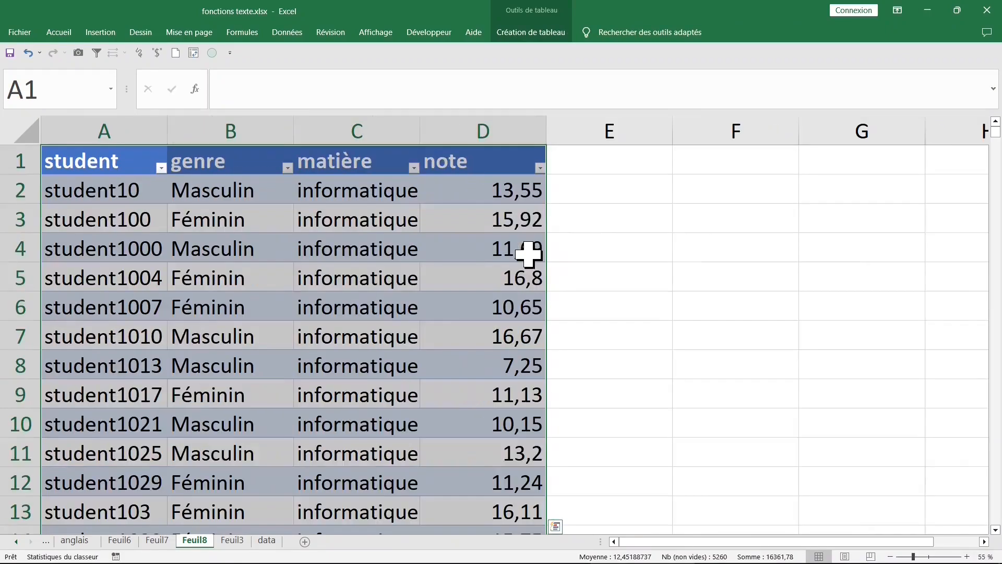
click(233, 541)
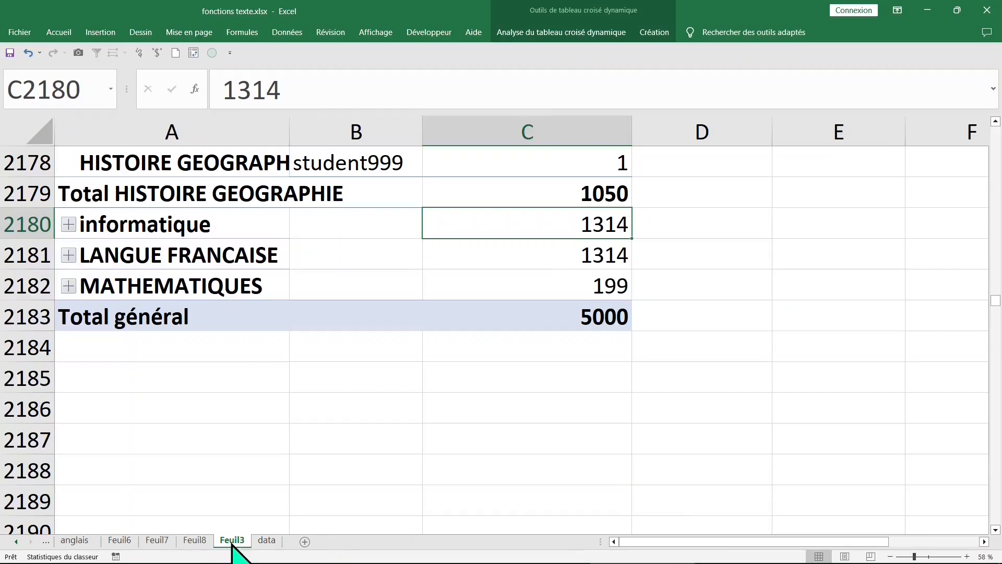